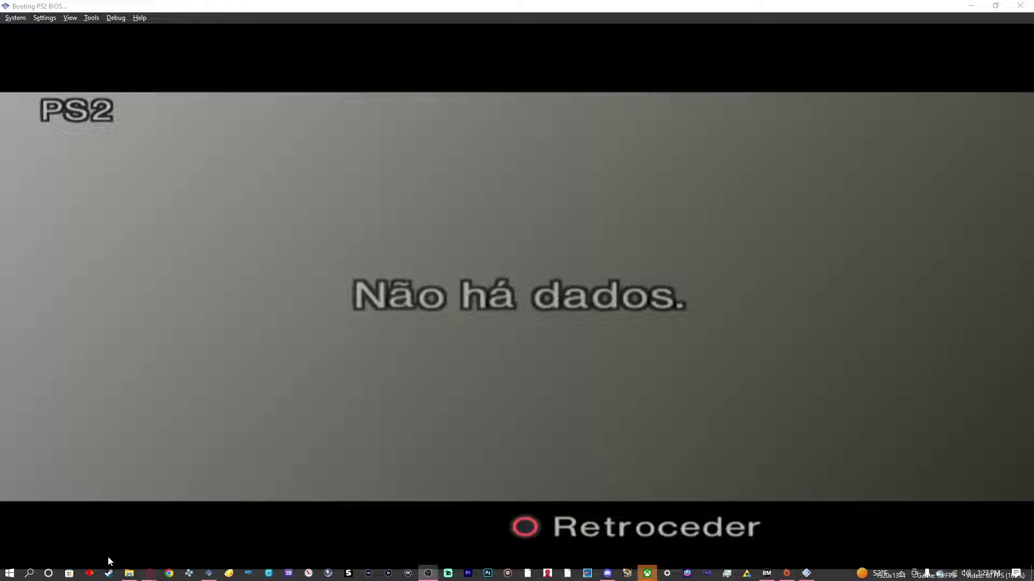
# - Switch from the PCSX2 BIOS memory card screen to Google Drive in Opera
pyautogui.moveTo(149, 572)
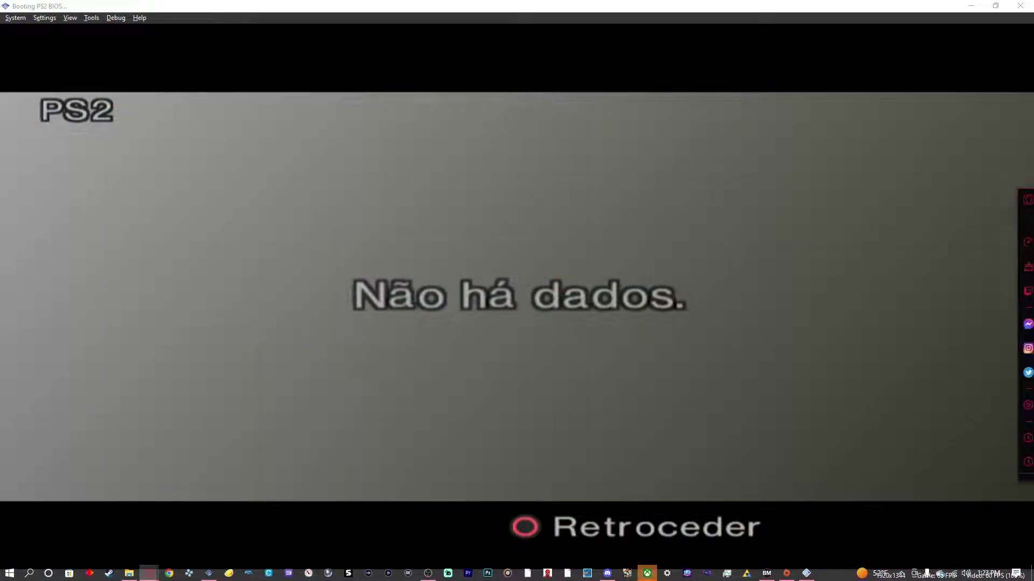
pyautogui.hotkey('alt', 'Tab')
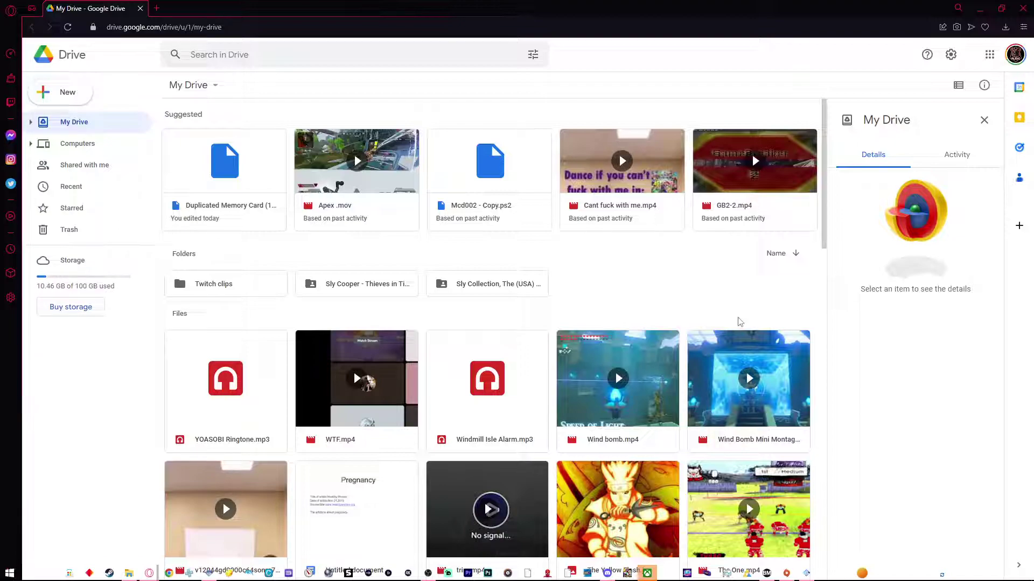
pyautogui.click(205, 175)
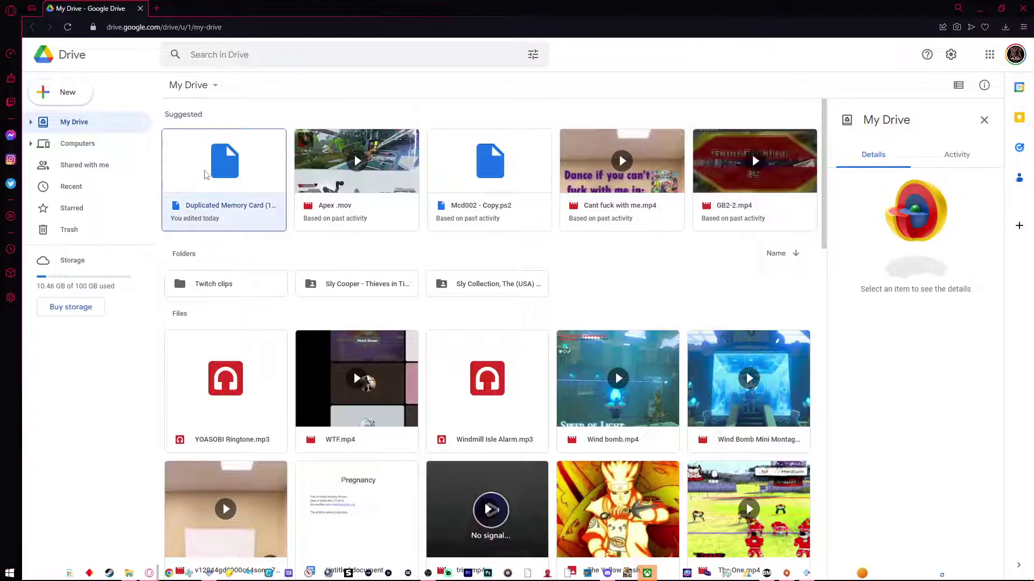
pyautogui.rightClick(205, 159)
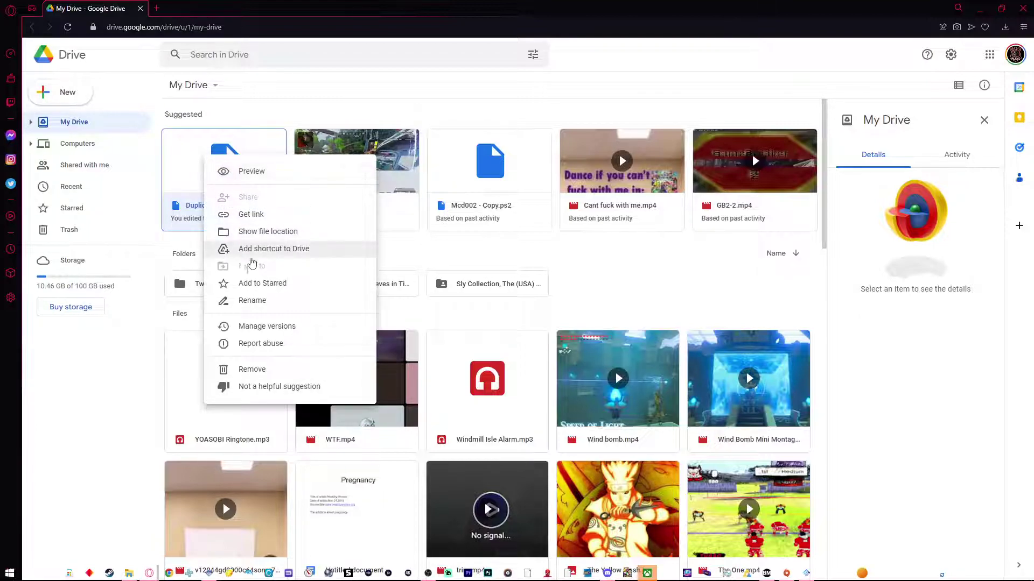
pyautogui.click(70, 101)
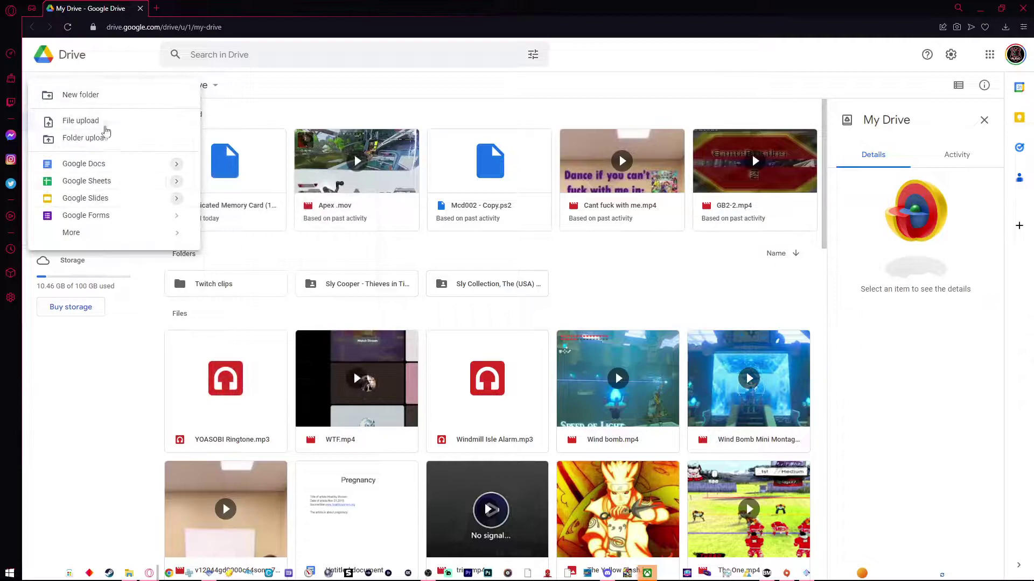
pyautogui.click(68, 93)
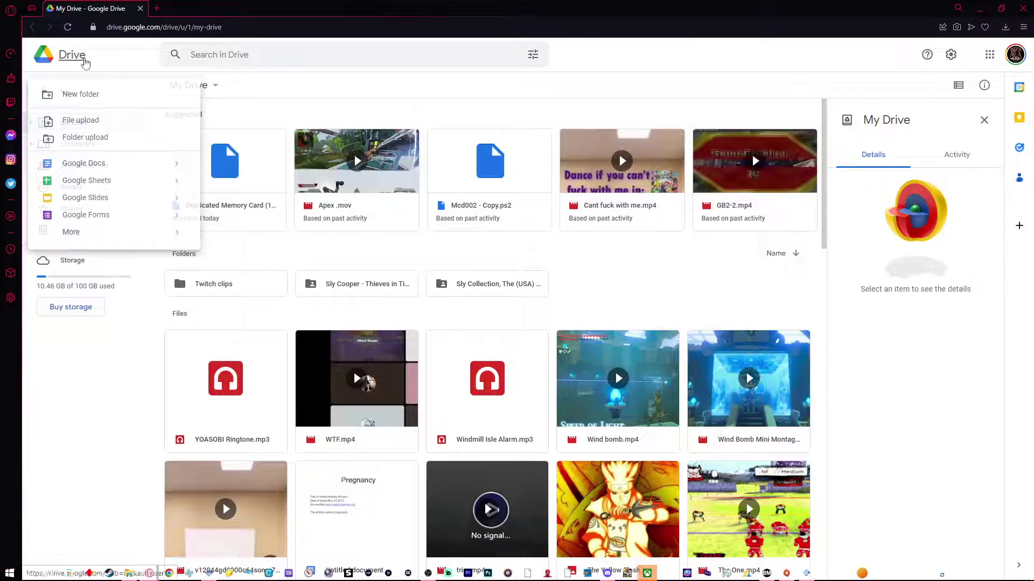
pyautogui.press('F5')
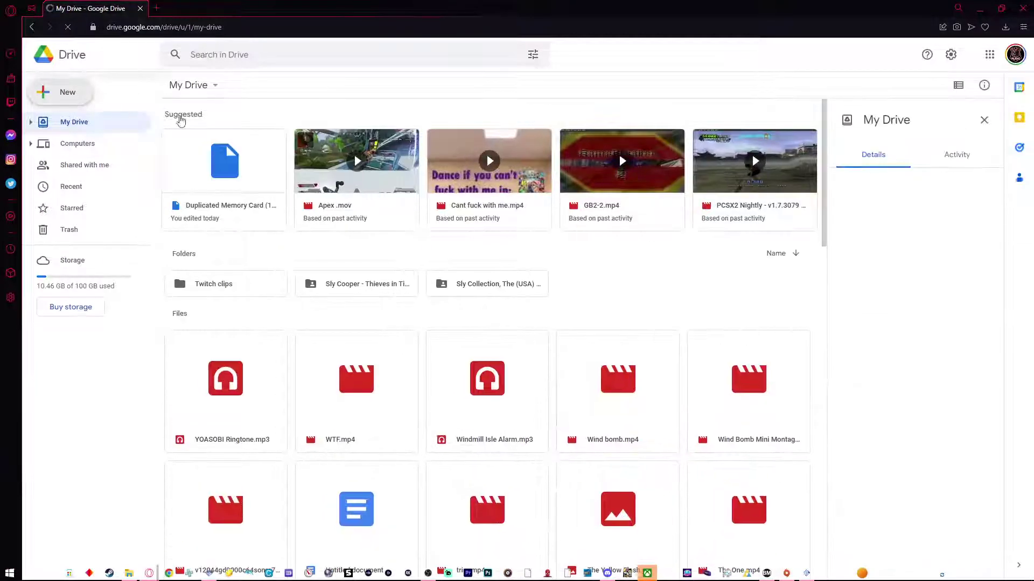
pyautogui.click(69, 94)
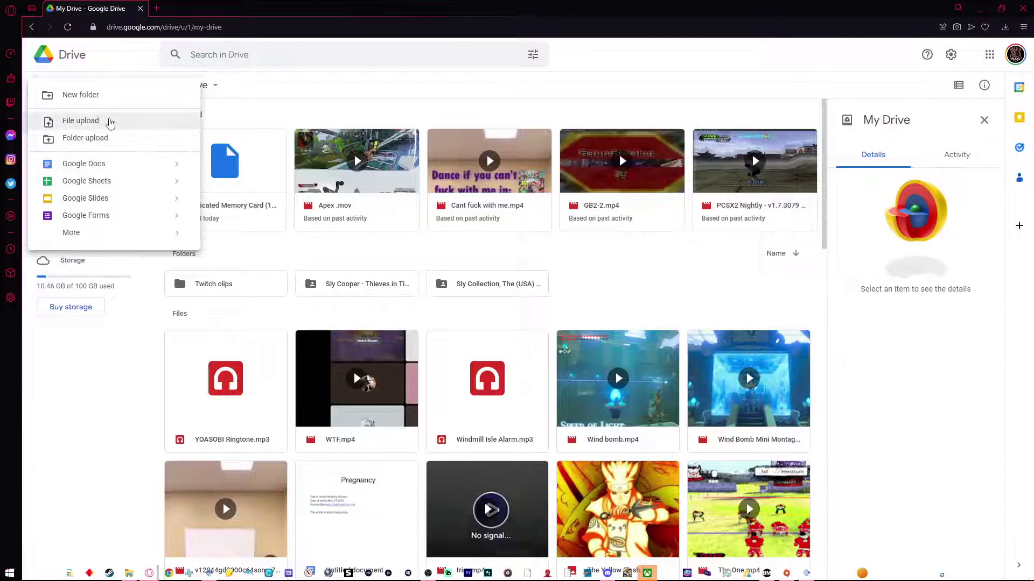
pyautogui.click(111, 123)
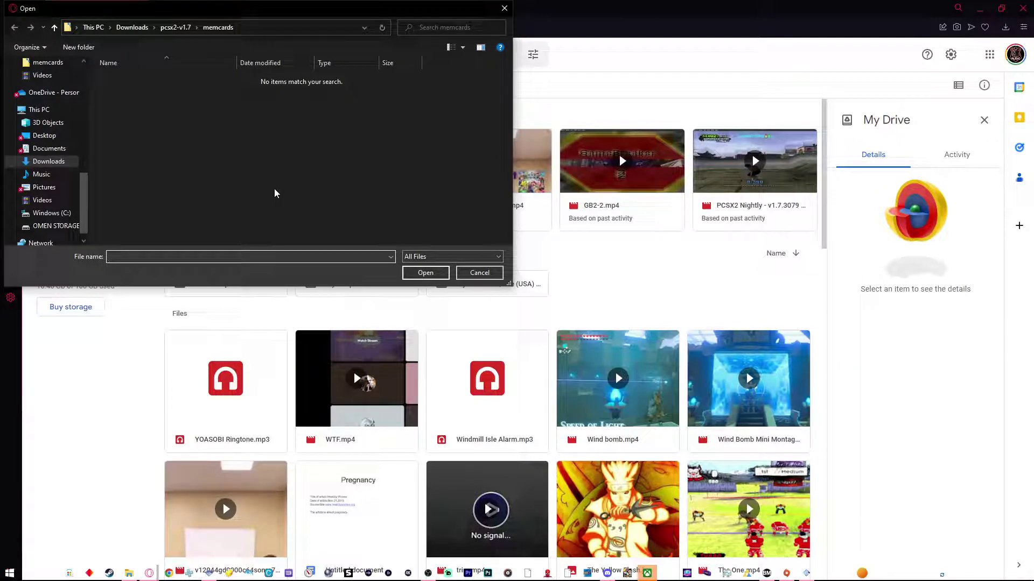
pyautogui.scroll(10, 43, 108)
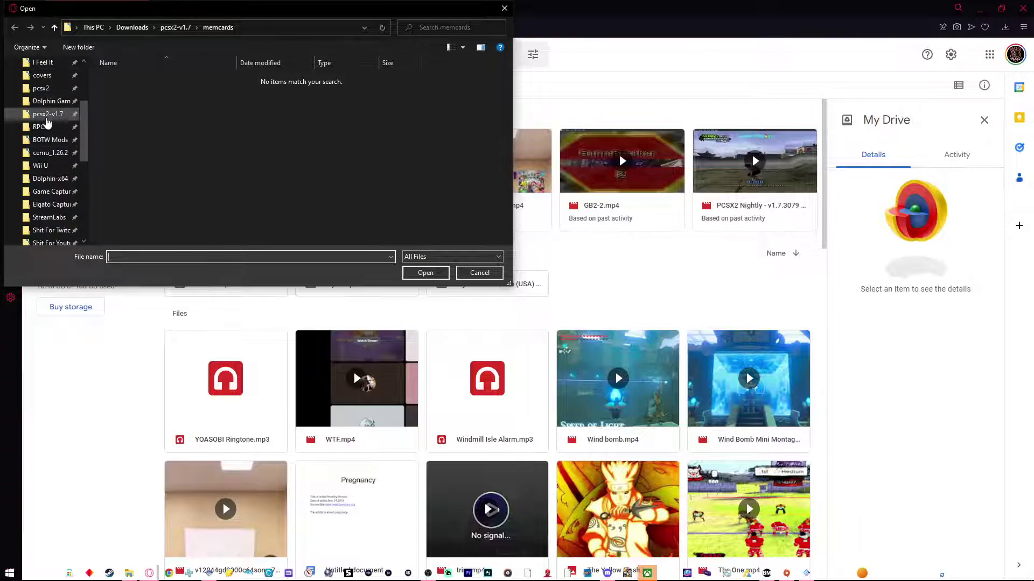
pyautogui.click(51, 118)
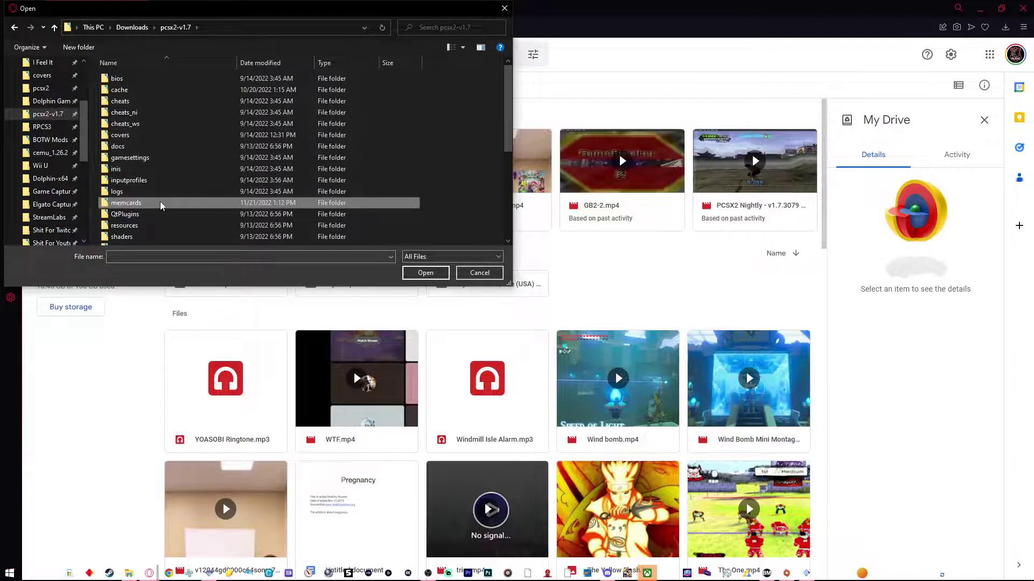
pyautogui.doubleClick(162, 204)
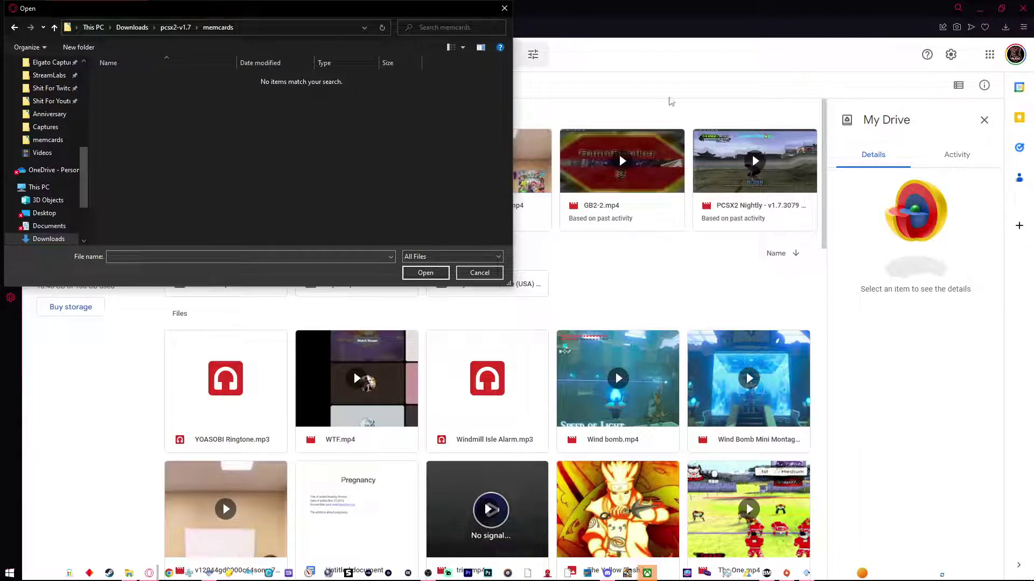
# - Download 'Duplicated Memory Card (1) - Copy.ps2' from Google Drive, accepting the file-type warning
pyautogui.click(474, 273)
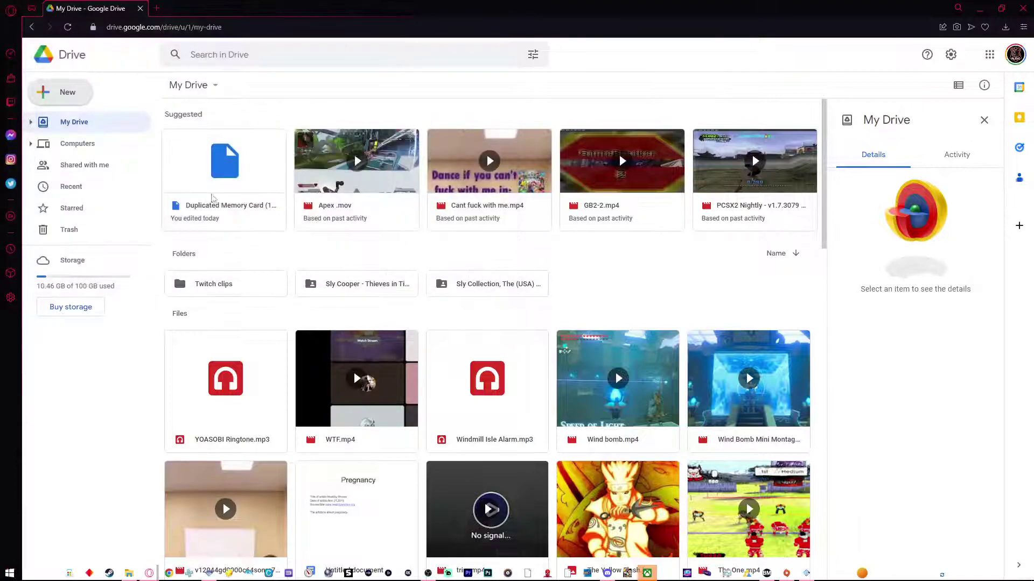
pyautogui.rightClick(228, 172)
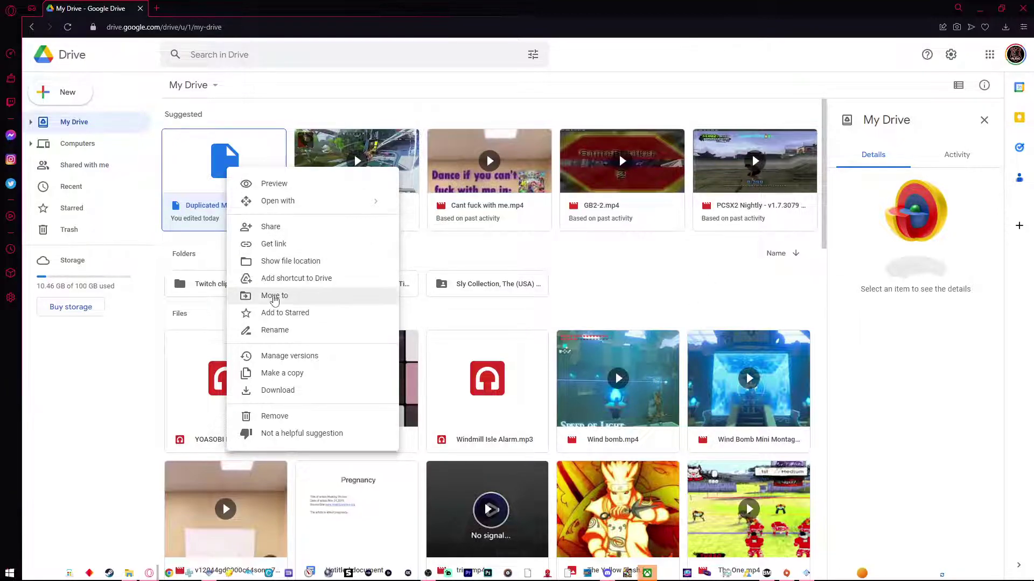
pyautogui.click(296, 393)
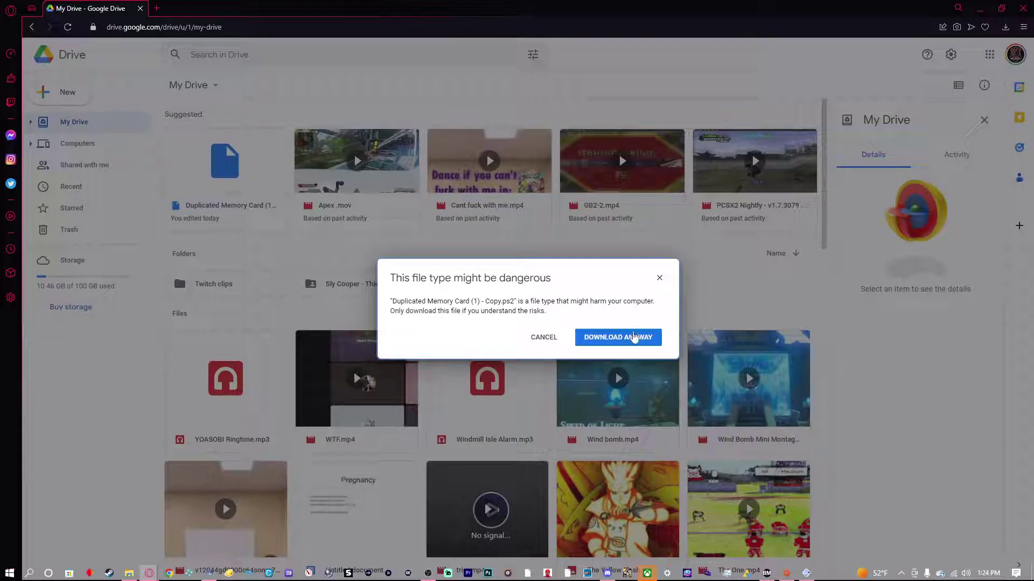
pyautogui.click(634, 337)
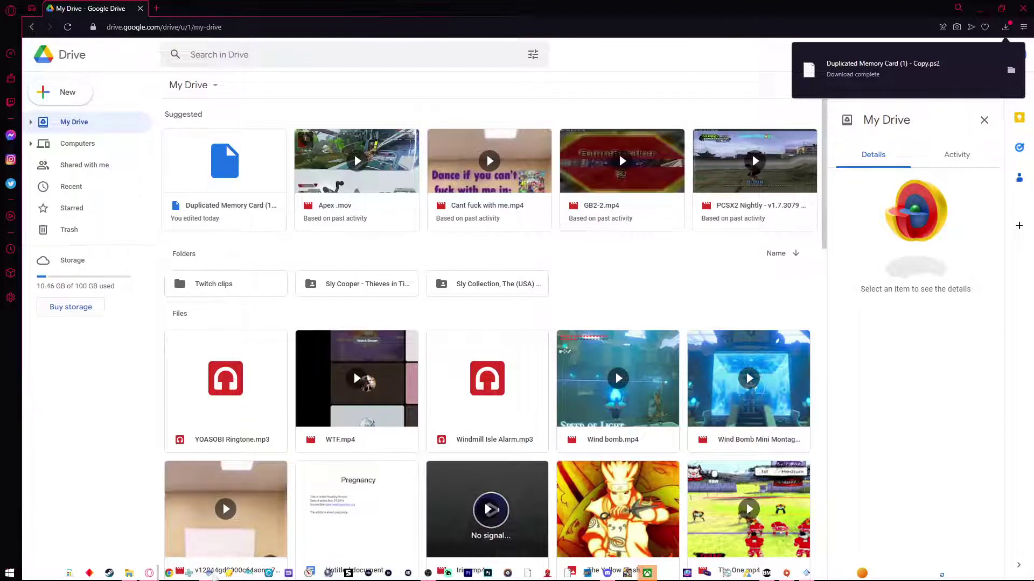
# - Shut down the running BIOS session from PCSX2's System menu, returning to the game library
pyautogui.moveTo(209, 574)
pyautogui.click(227, 516)
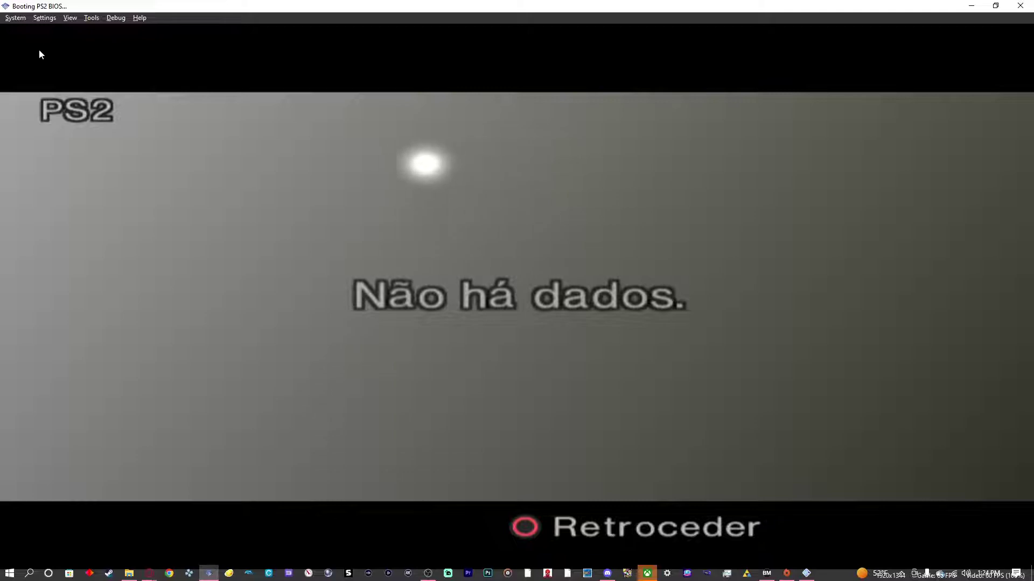
pyautogui.click(14, 18)
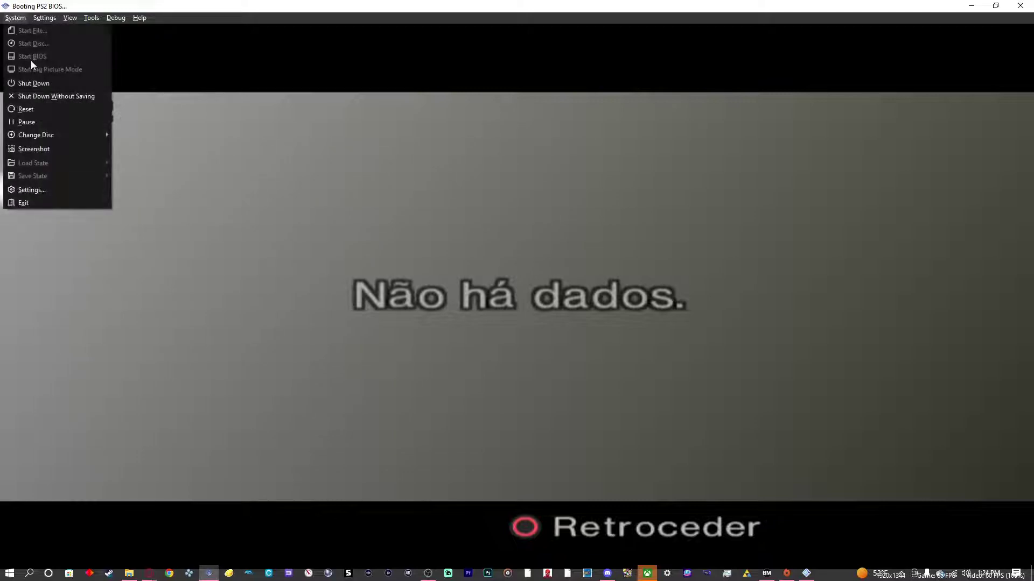
pyautogui.click(51, 83)
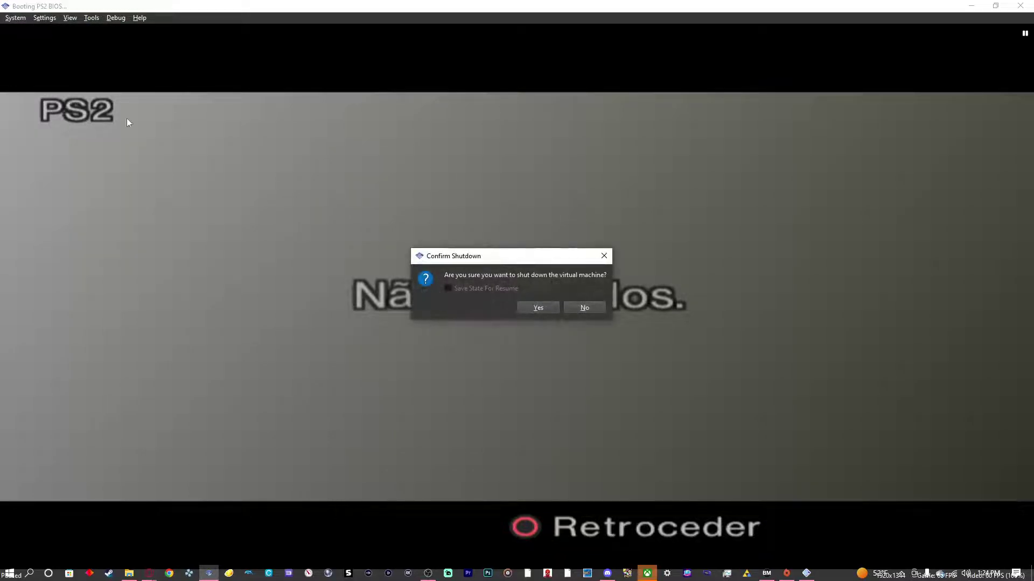
pyautogui.click(538, 307)
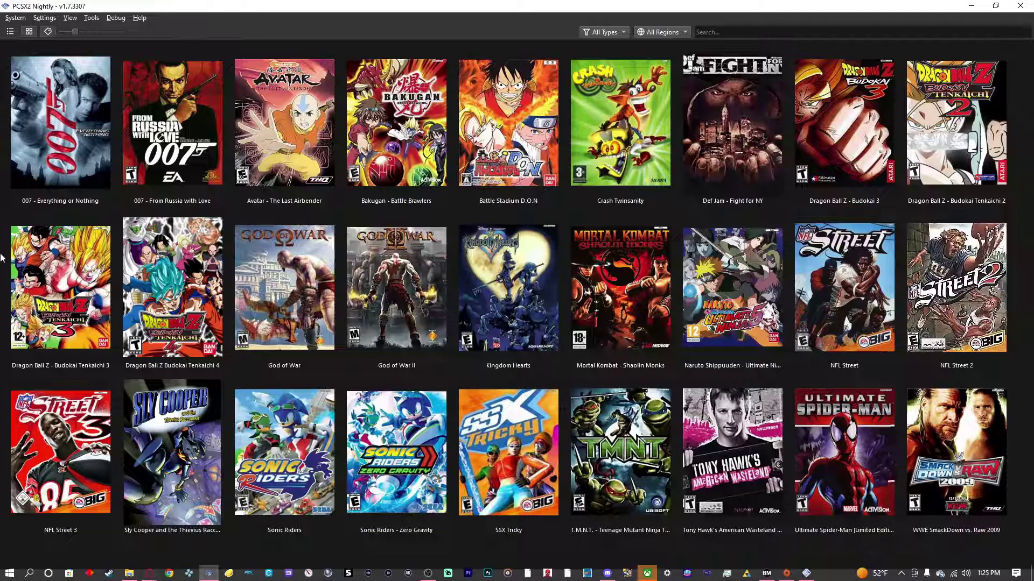
pyautogui.click(10, 22)
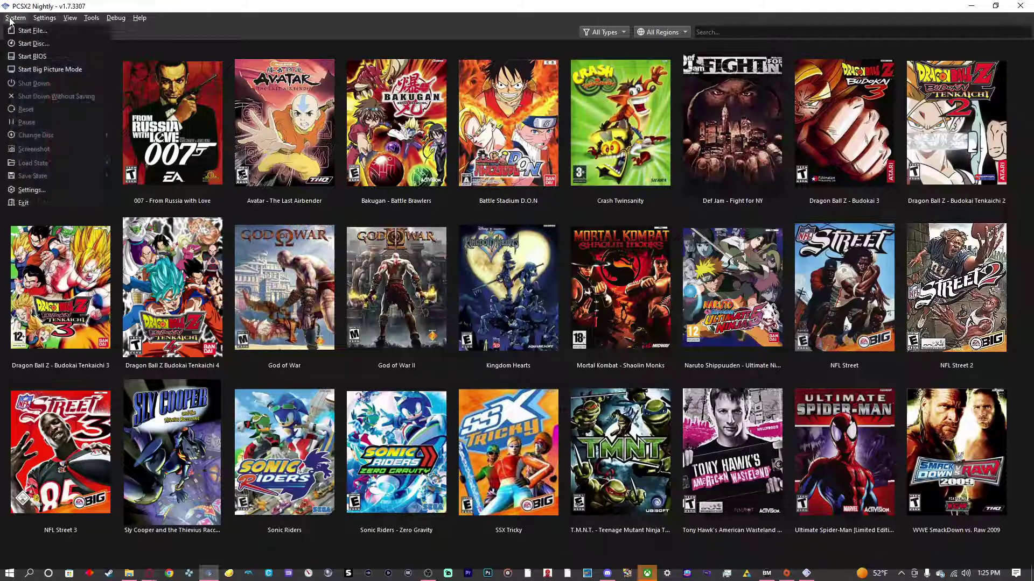
pyautogui.moveTo(44, 18)
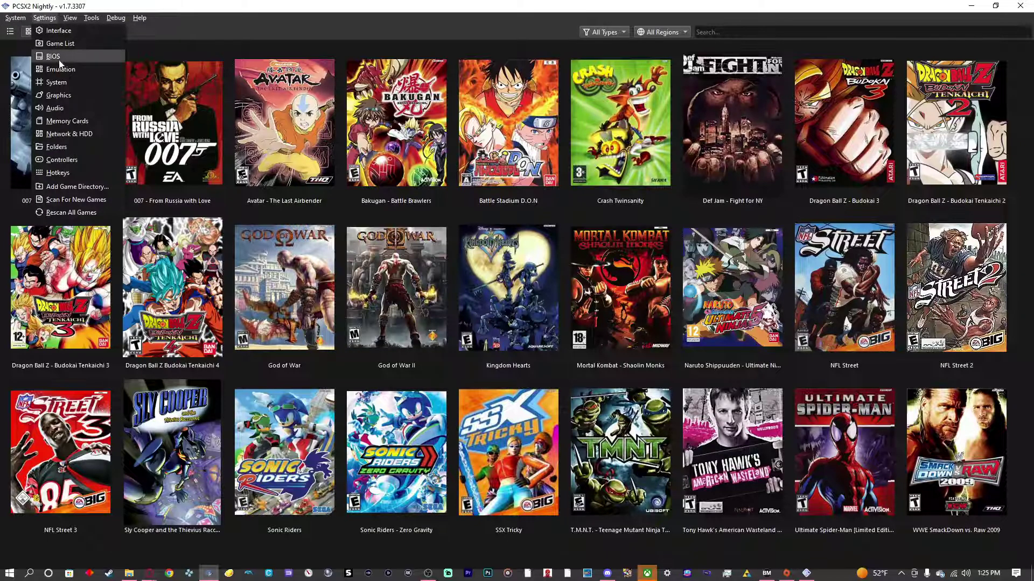
# - Open the Memory Cards settings page, then review and close PCSX2 1.6.0's MemoryCard Manager
pyautogui.click(79, 123)
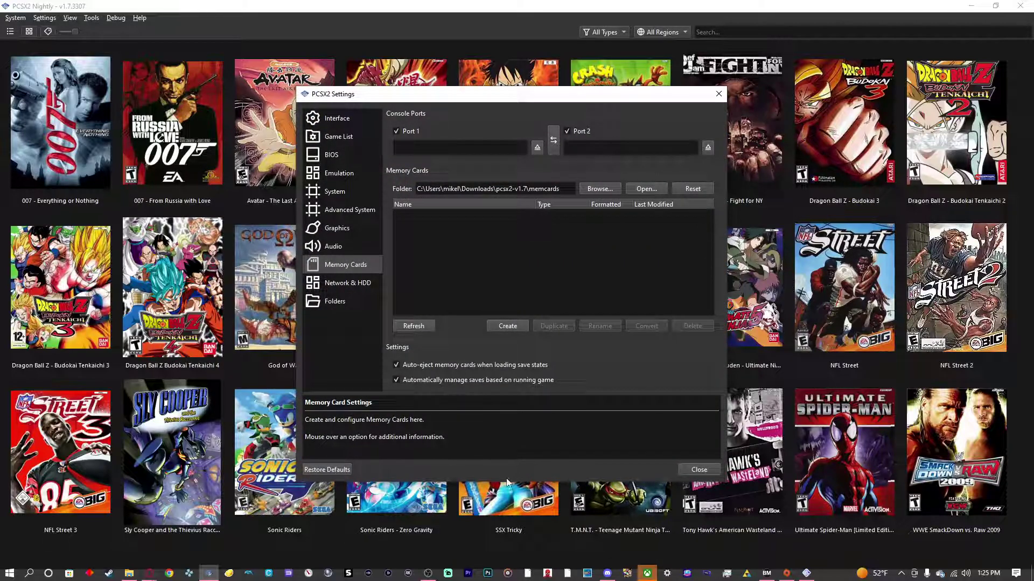
pyautogui.click(806, 573)
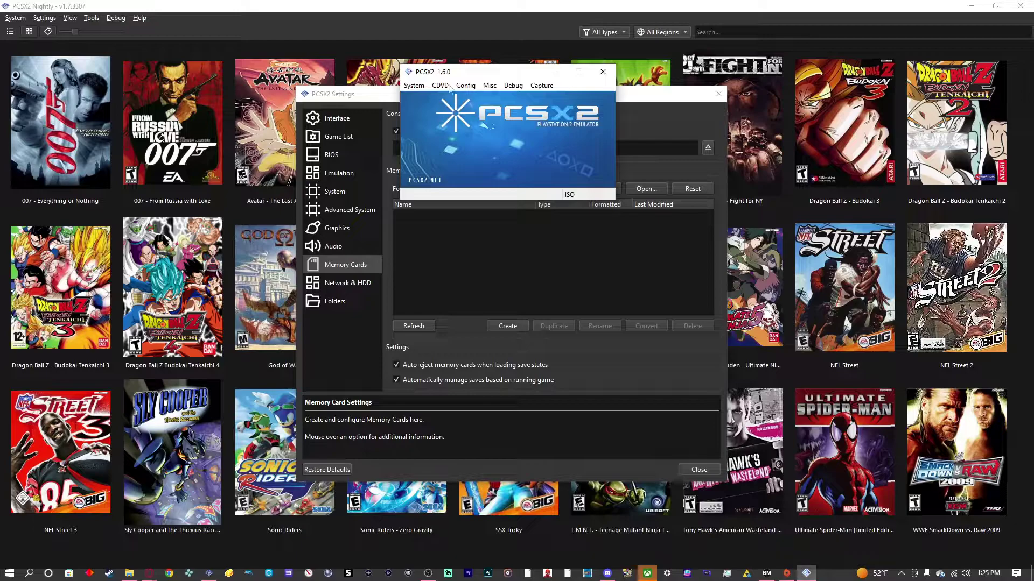
pyautogui.moveTo(478, 73); pyautogui.dragTo(507, 179)
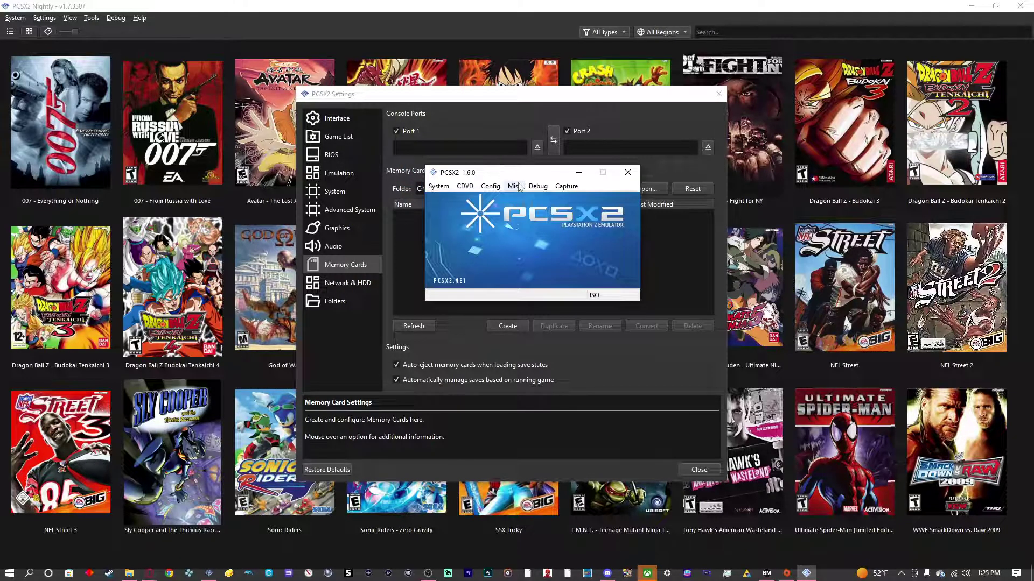
pyautogui.click(487, 187)
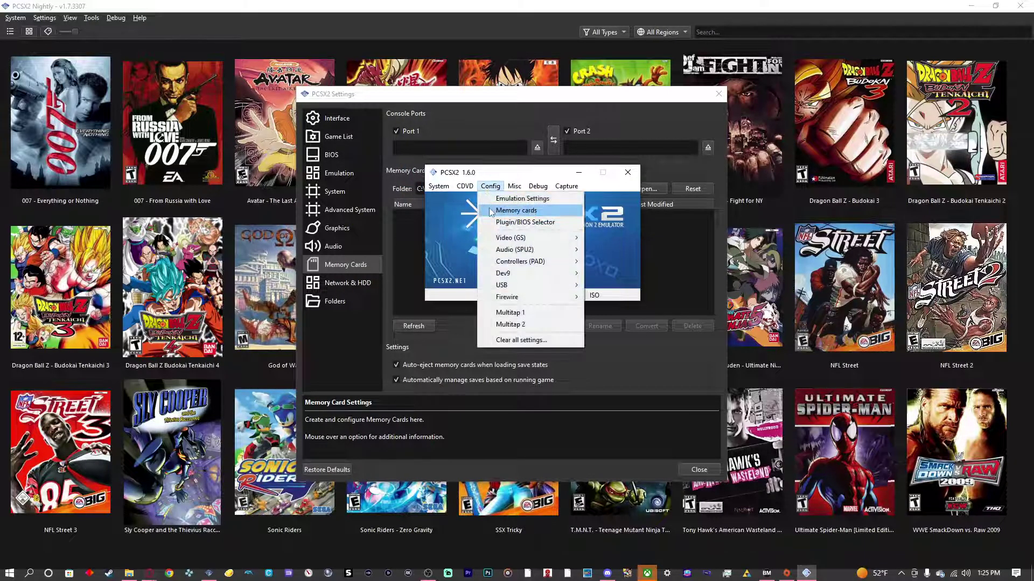
pyautogui.click(491, 210)
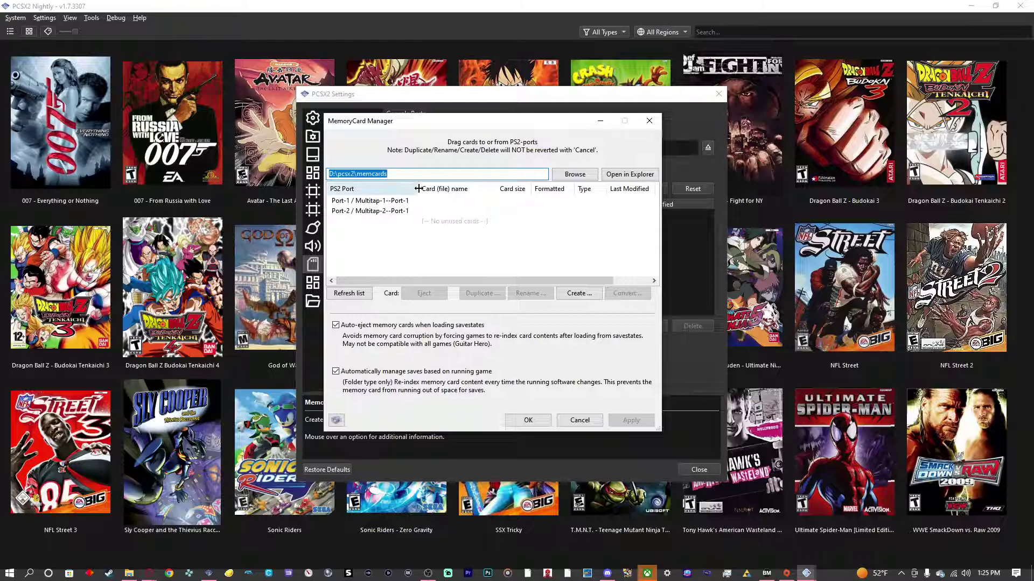
pyautogui.click(601, 122)
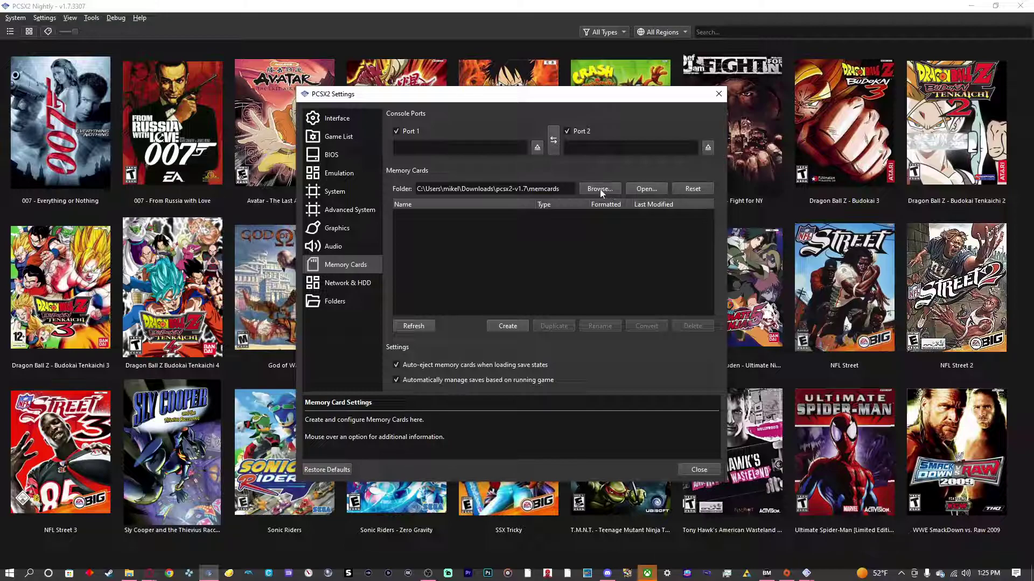
# - Copy 'Duplicated Memory Card (1) - Copy.ps2' from the Downloads folder in File Explorer
pyautogui.click(130, 573)
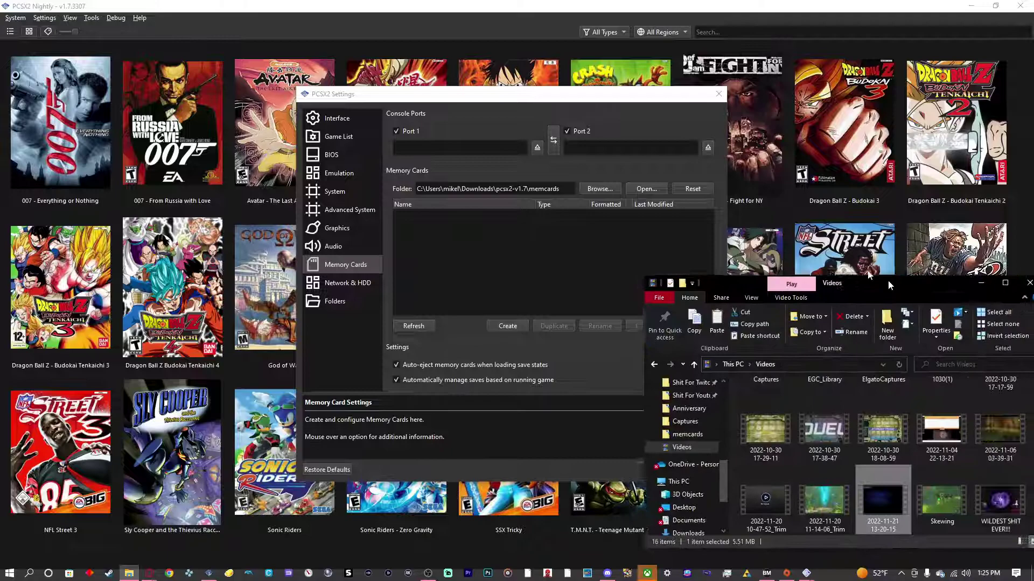
pyautogui.moveTo(897, 276)
pyautogui.mouseDown()
pyautogui.moveTo(589, 131)
pyautogui.moveTo(608, 146)
pyautogui.mouseUp()
pyautogui.scroll(6, 391, 295)
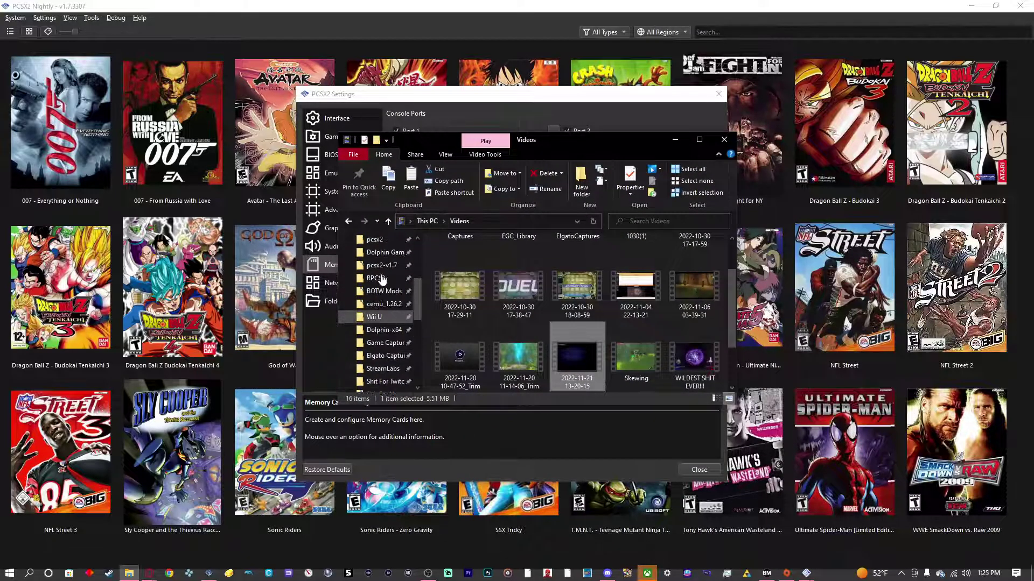
pyautogui.click(378, 253)
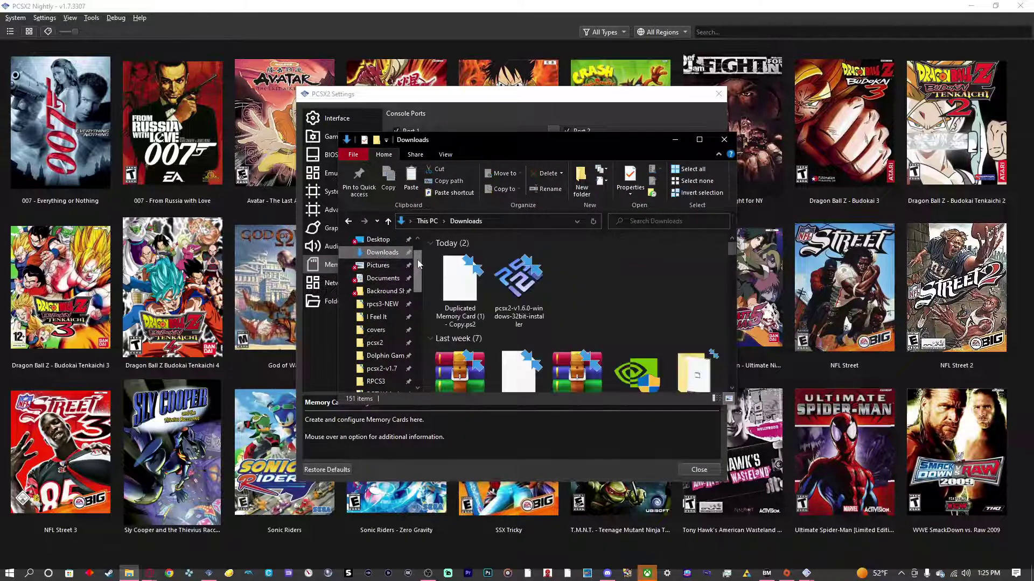
pyautogui.click(471, 320)
pyautogui.moveTo(471, 320); pyautogui.dragTo(460, 300)
pyautogui.rightClick(460, 300)
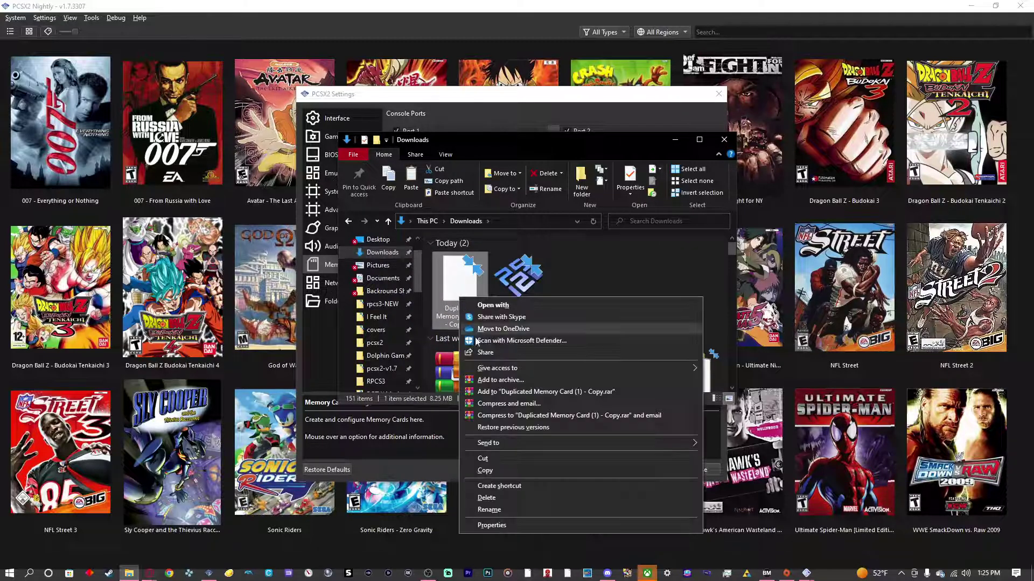
pyautogui.click(505, 470)
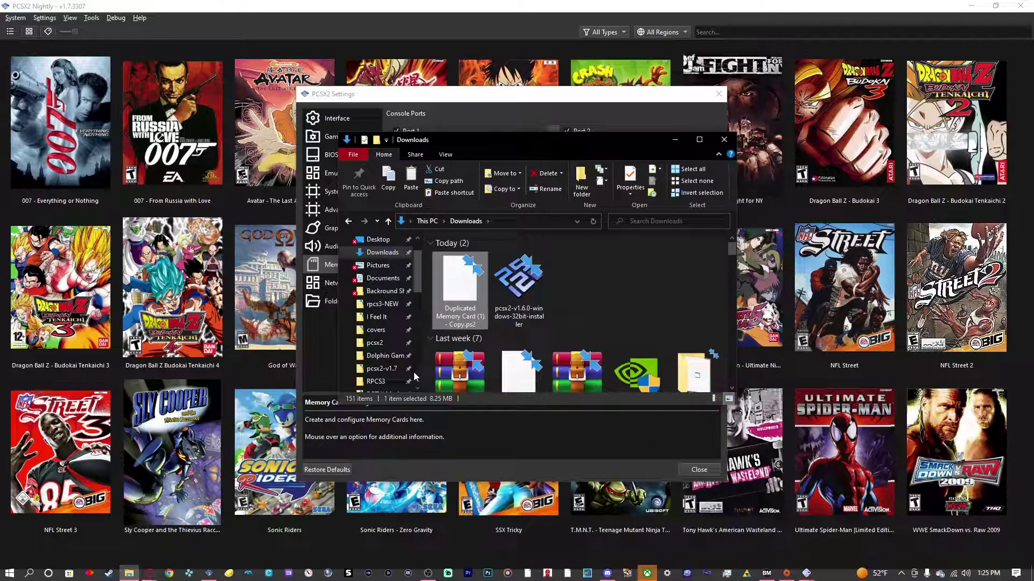
# - Paste the memory card file into the pcsx2-v1.7 memcards folder
pyautogui.click(381, 370)
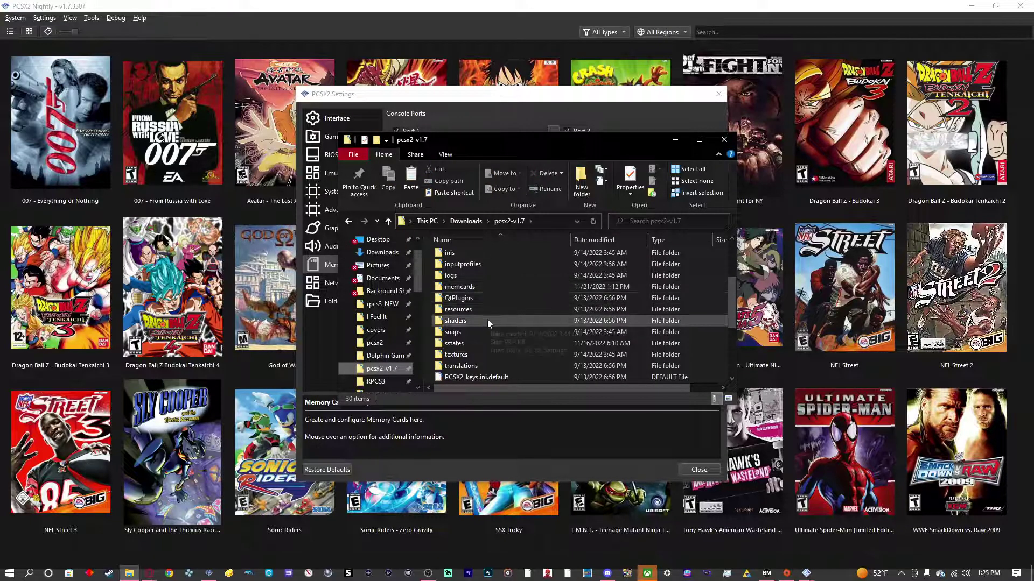
pyautogui.click(377, 343)
pyautogui.click(384, 370)
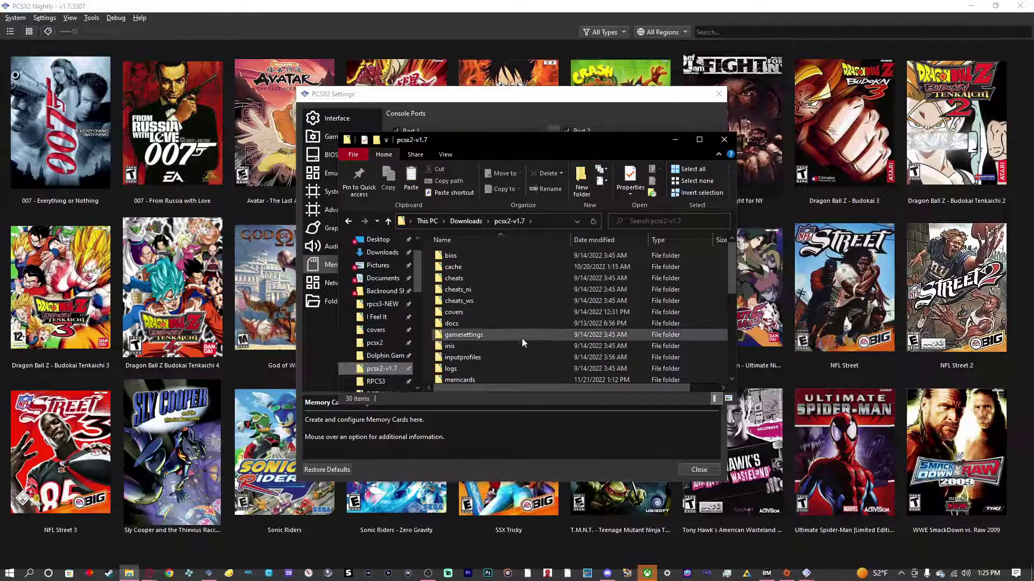
pyautogui.scroll(-2, 493, 312)
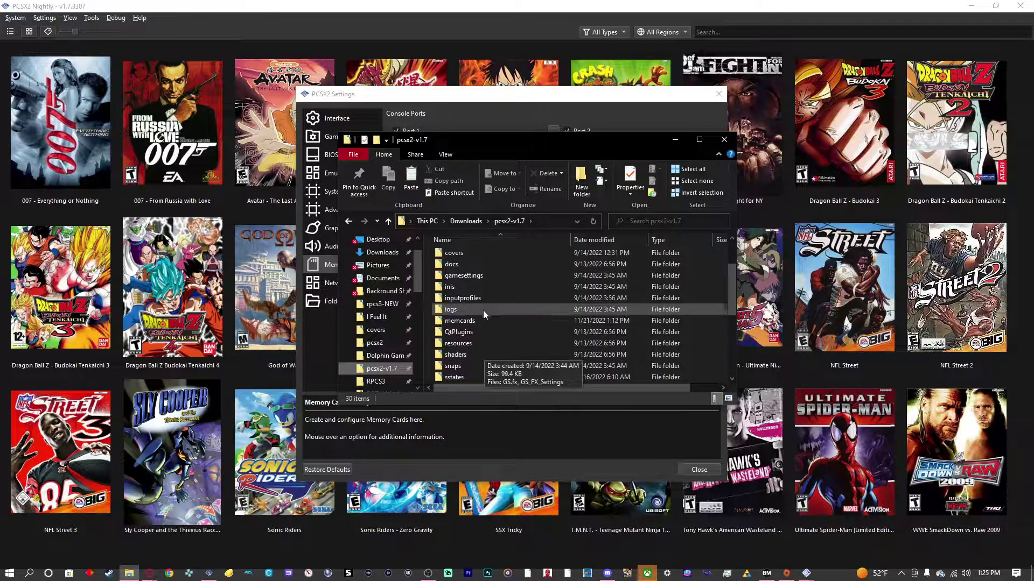
pyautogui.scroll(1, 480, 327)
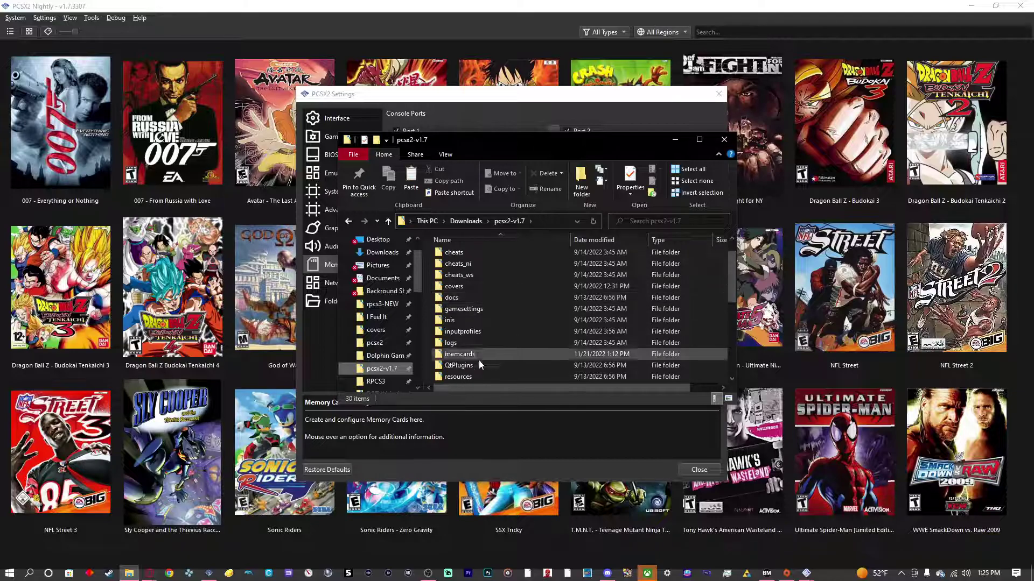
pyautogui.doubleClick(479, 352)
pyautogui.rightClick(488, 280)
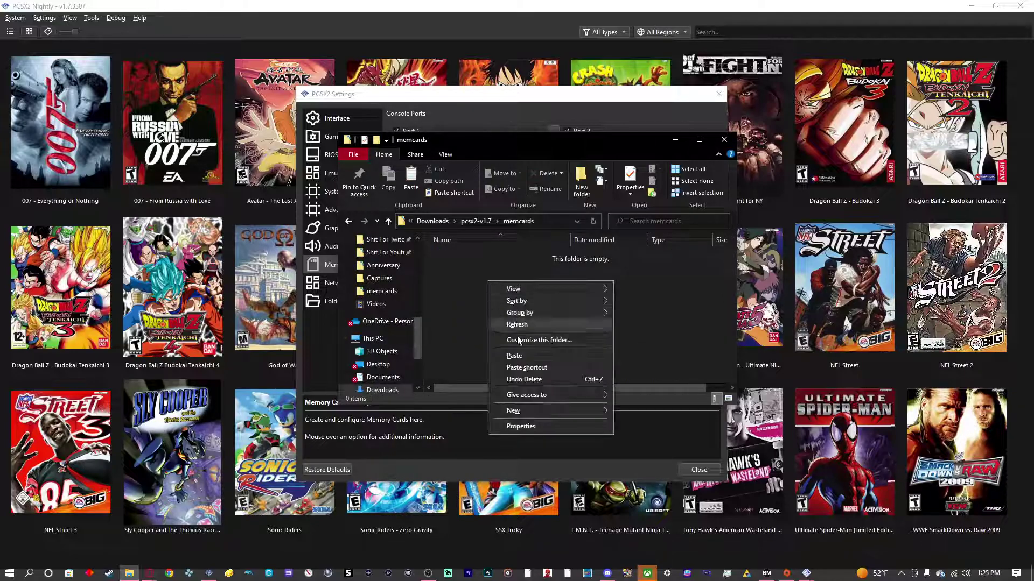
pyautogui.click(522, 351)
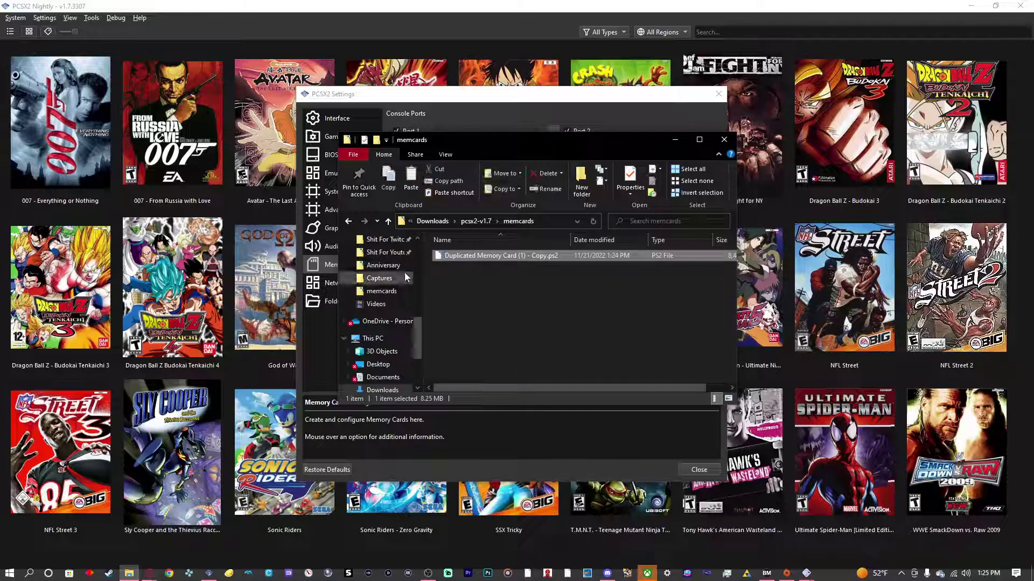
# - Delete the original card file from Downloads and minimize File Explorer
pyautogui.scroll(5, 388, 271)
pyautogui.click(383, 266)
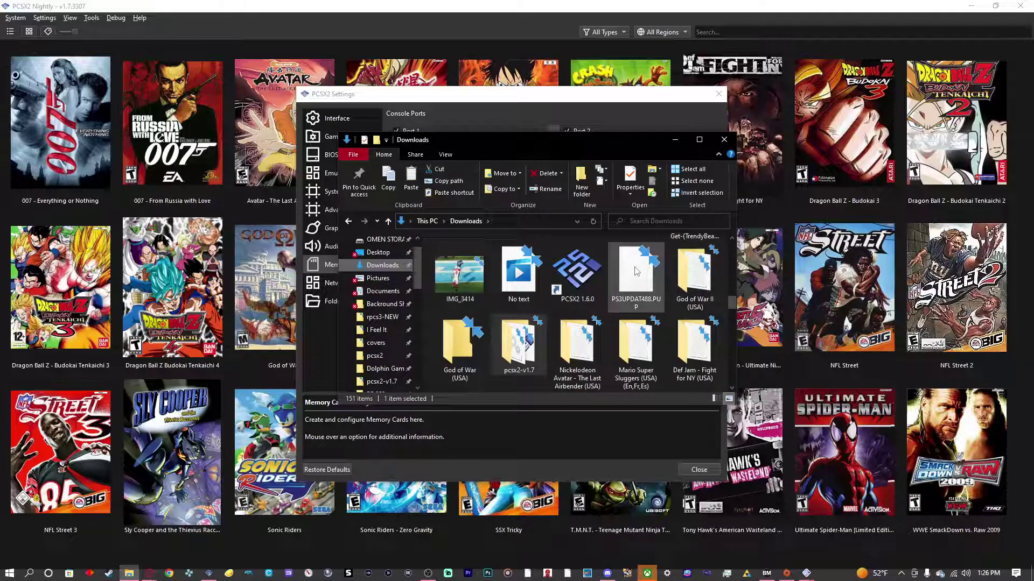
pyautogui.scroll(5, 592, 275)
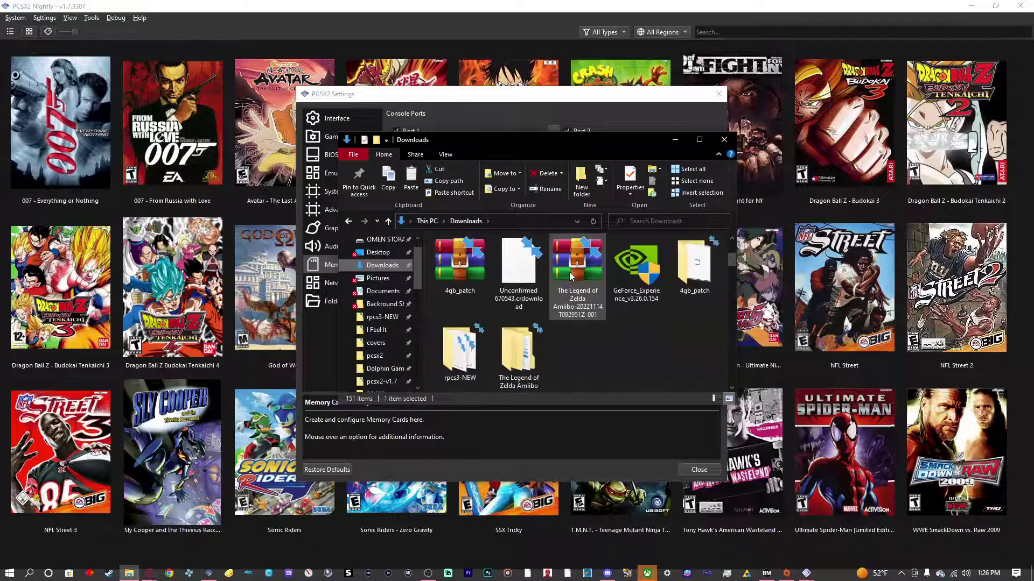
pyautogui.scroll(5, 572, 276)
pyautogui.rightClick(472, 280)
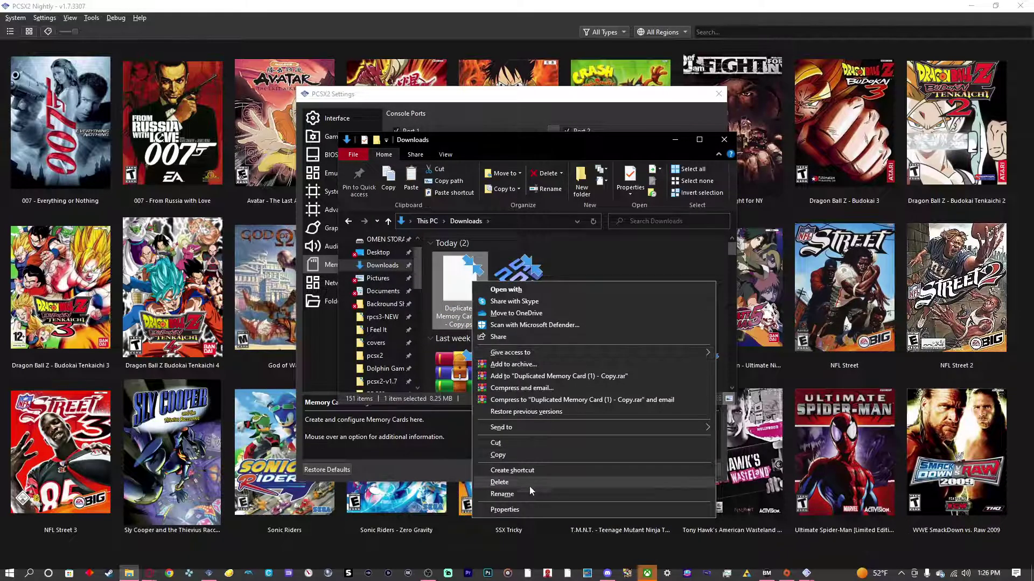
pyautogui.click(529, 480)
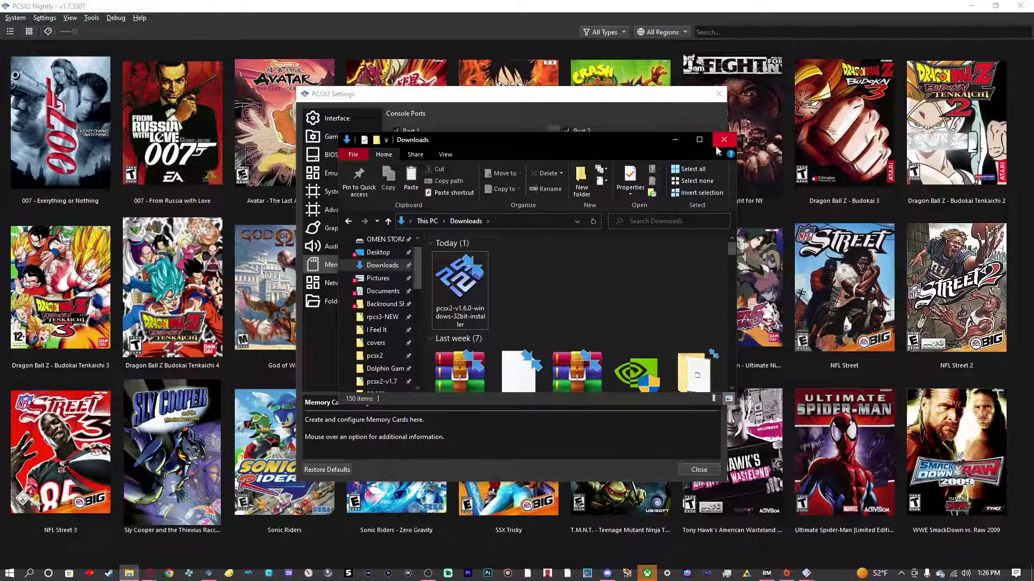
pyautogui.click(675, 142)
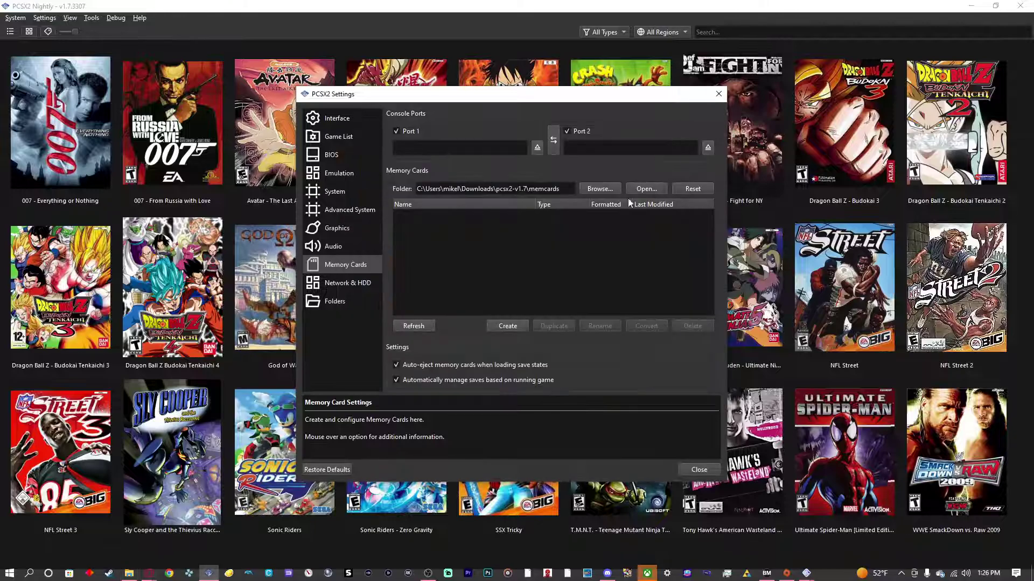
# - Refresh the memory card list and select the new 'Duplicated Memory Card (1) - Copy.ps2' entry
pyautogui.click(412, 326)
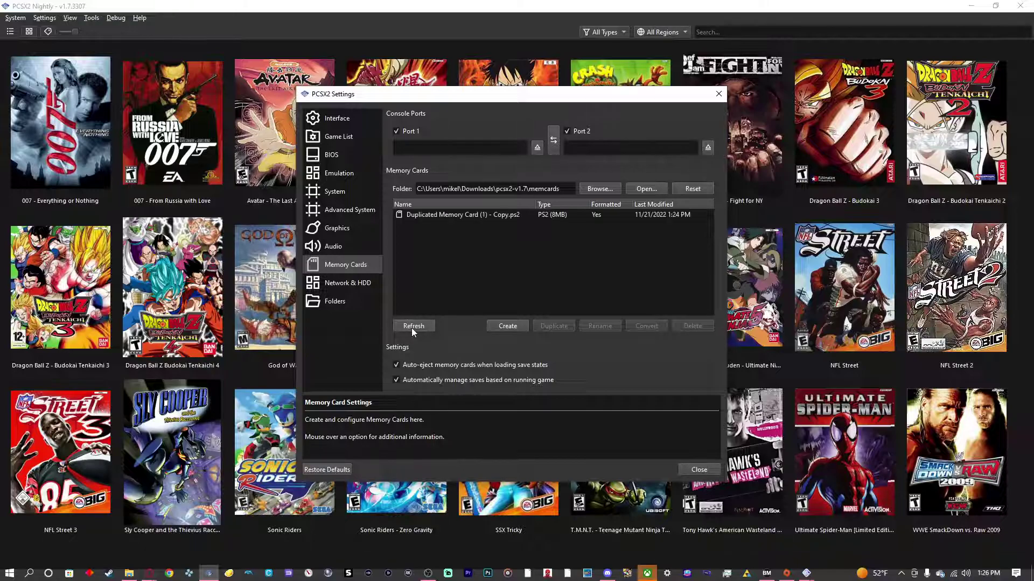
pyautogui.click(595, 216)
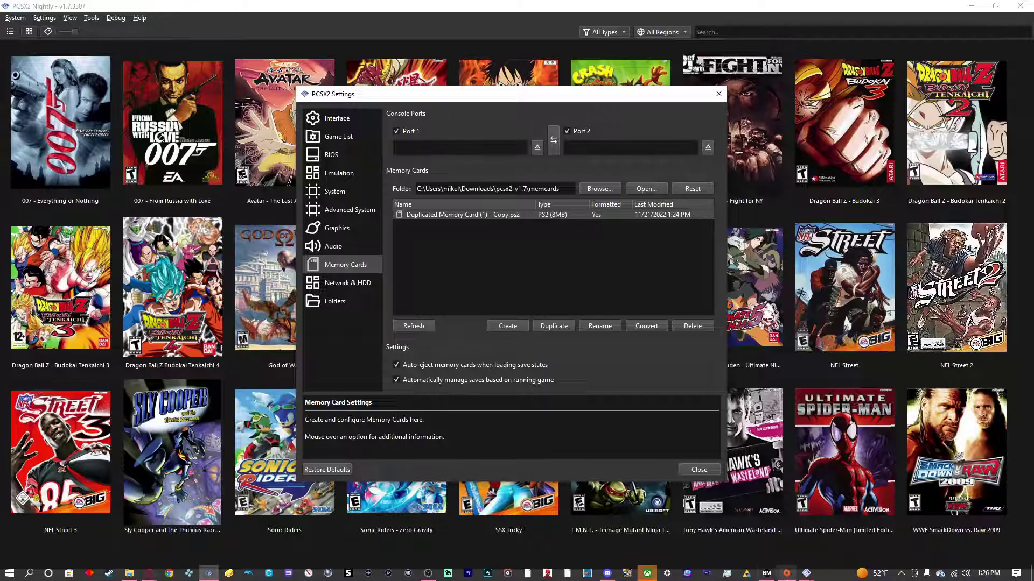
# - Point PCSX2 1.6.0's MemoryCard Manager at the Downloads\pcsx2-v1.7\memcards folder
pyautogui.moveTo(785, 573)
pyautogui.click(783, 522)
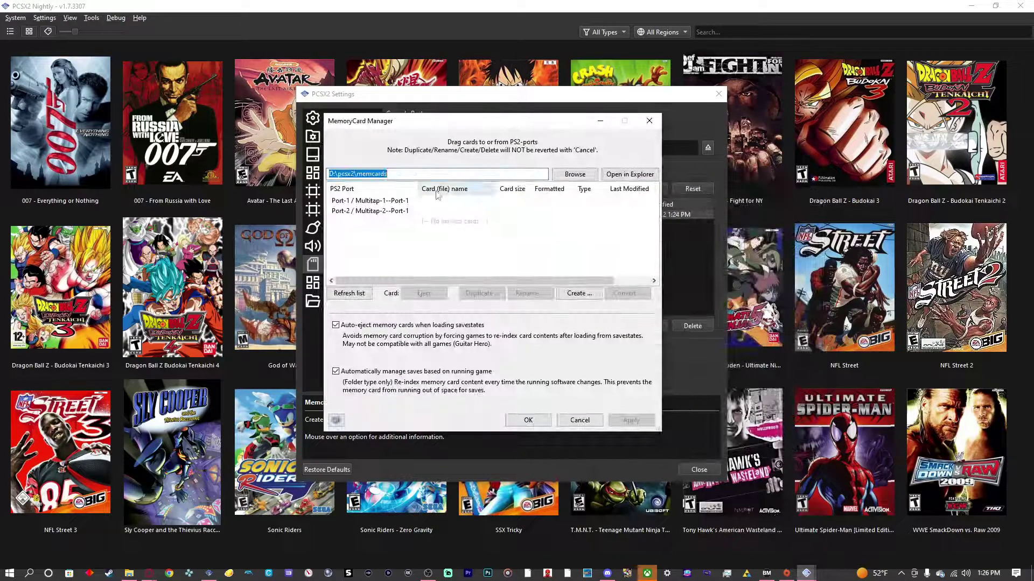
pyautogui.click(574, 174)
pyautogui.scroll(5, 385, 238)
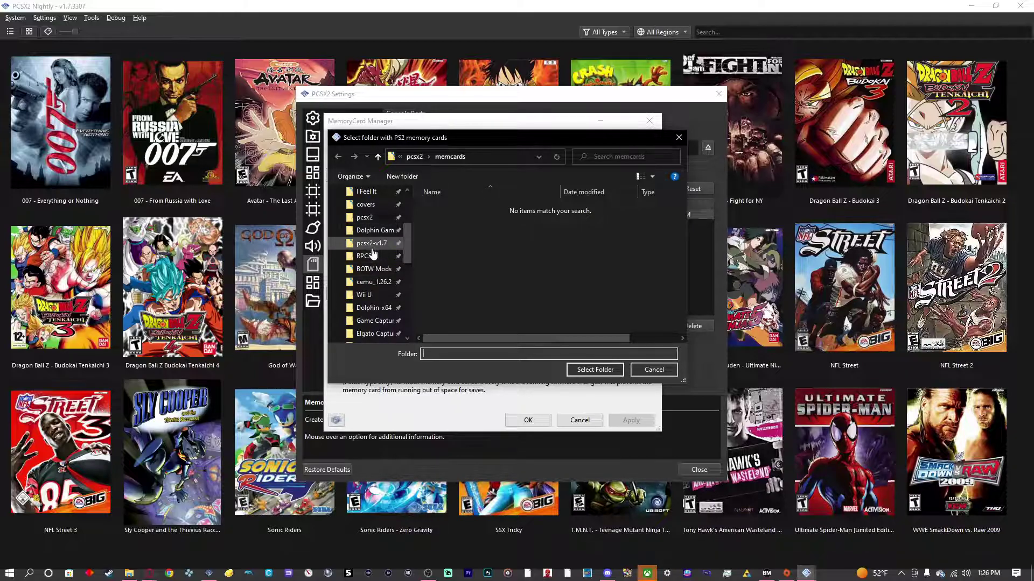
pyautogui.click(371, 243)
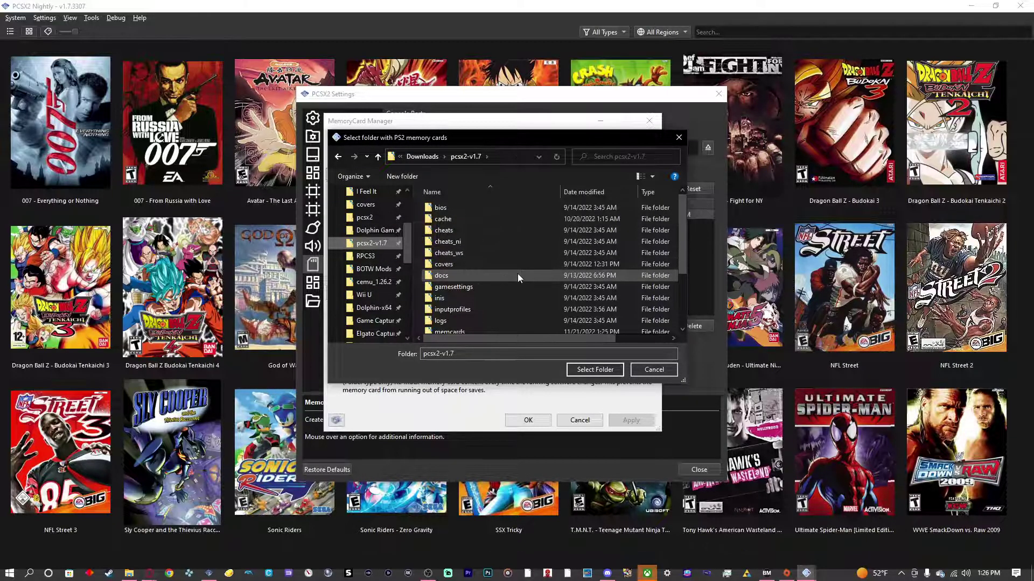
pyautogui.scroll(-1, 517, 274)
pyautogui.scroll(-1, 513, 271)
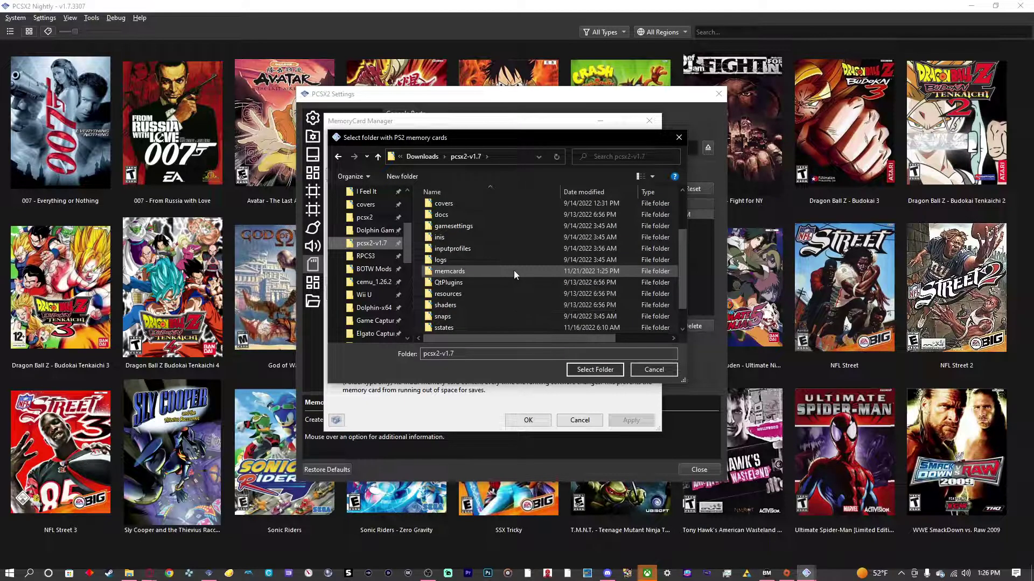
pyautogui.doubleClick(513, 270)
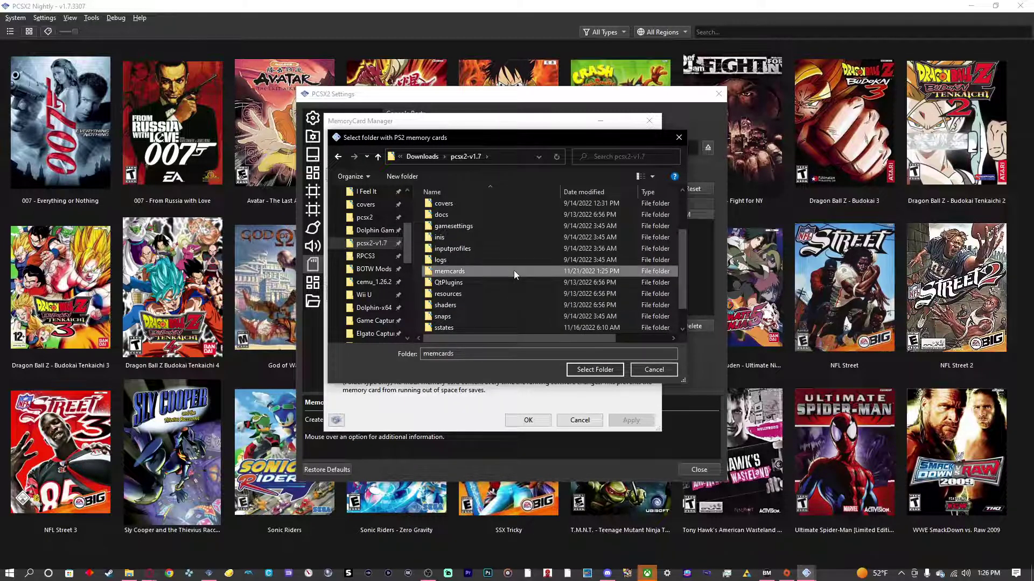
pyautogui.click(587, 372)
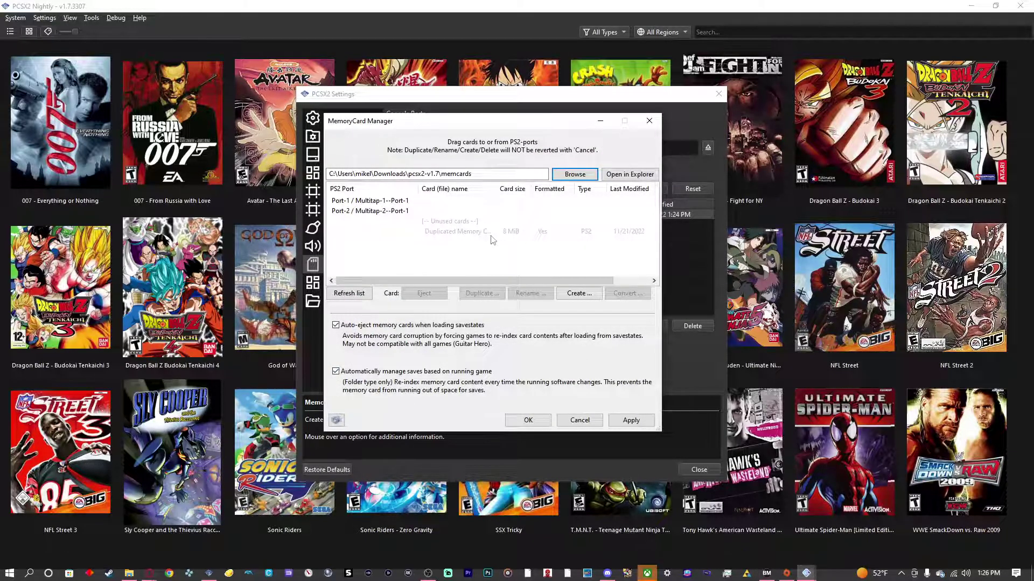
# - Insert the duplicated memory card into Port-1
pyautogui.click(488, 232)
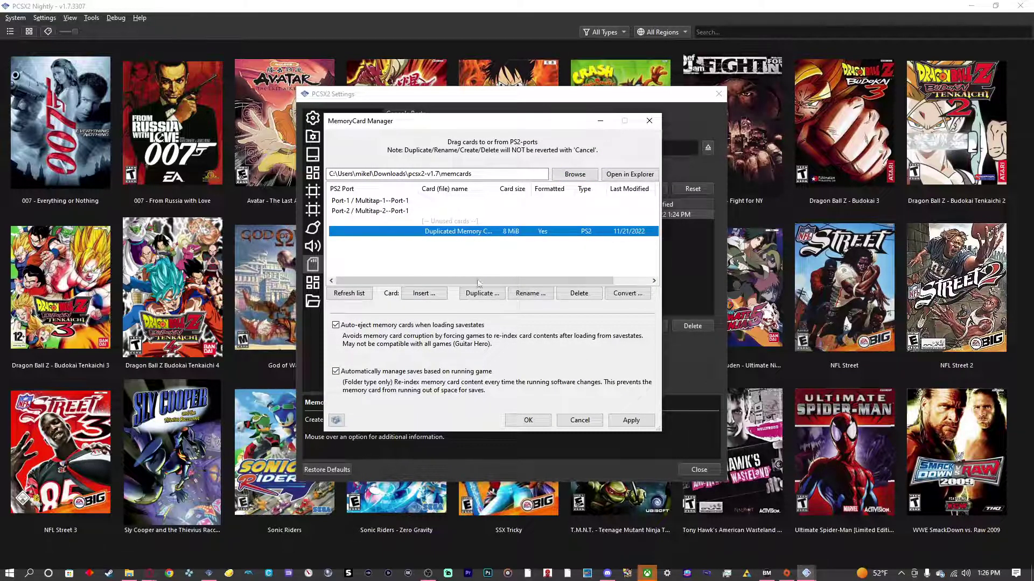
pyautogui.click(423, 294)
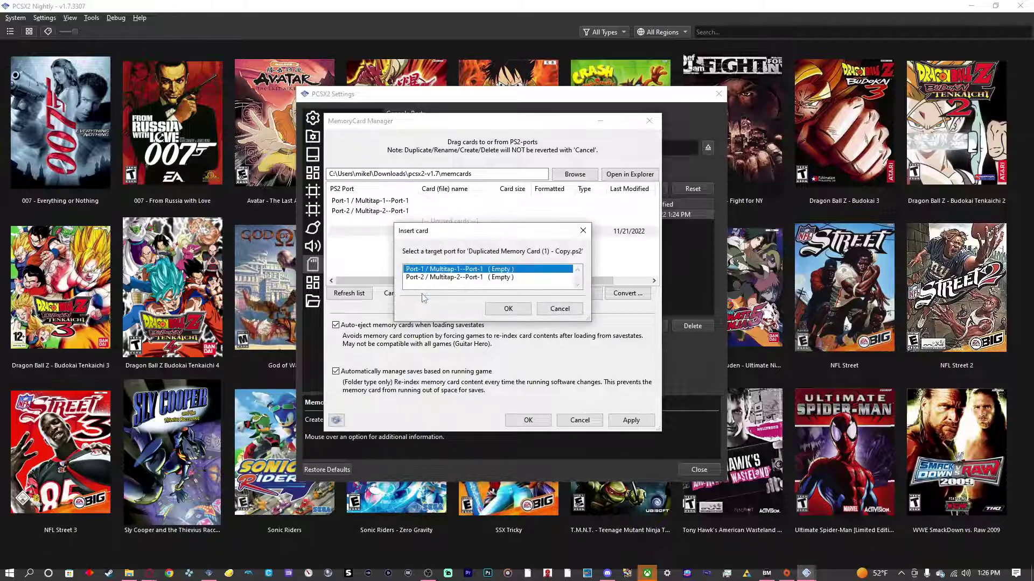
pyautogui.click(501, 311)
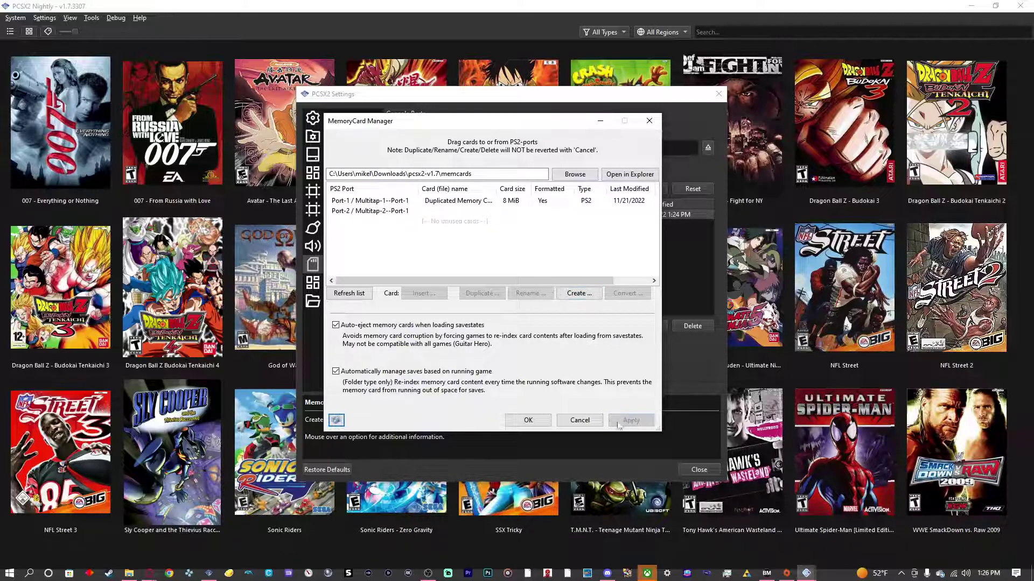
# - Close PCSX2 1.6.0, use the duplicated card for Port 1, close Settings, and start the BIOS
pyautogui.click(536, 423)
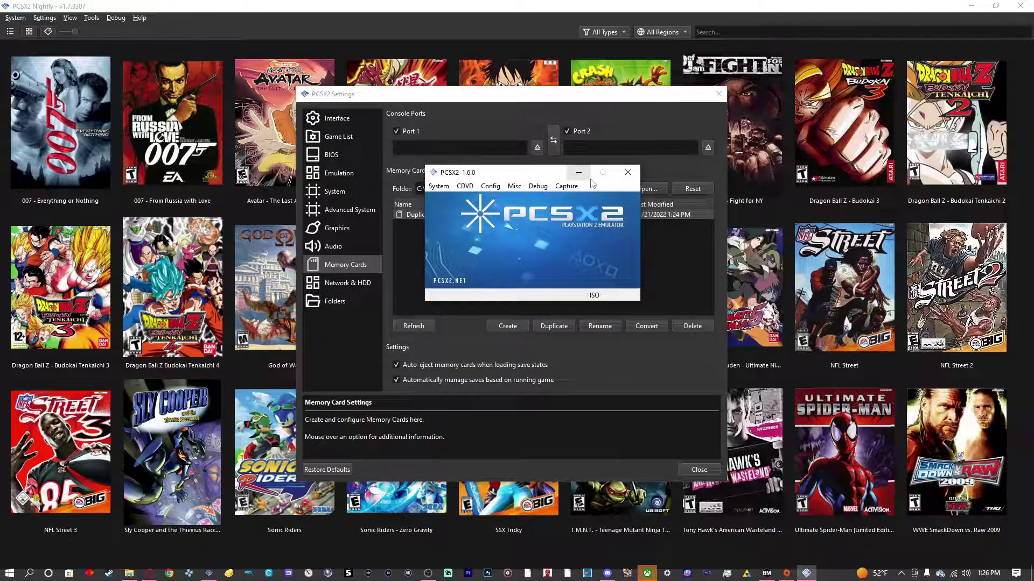
pyautogui.click(626, 171)
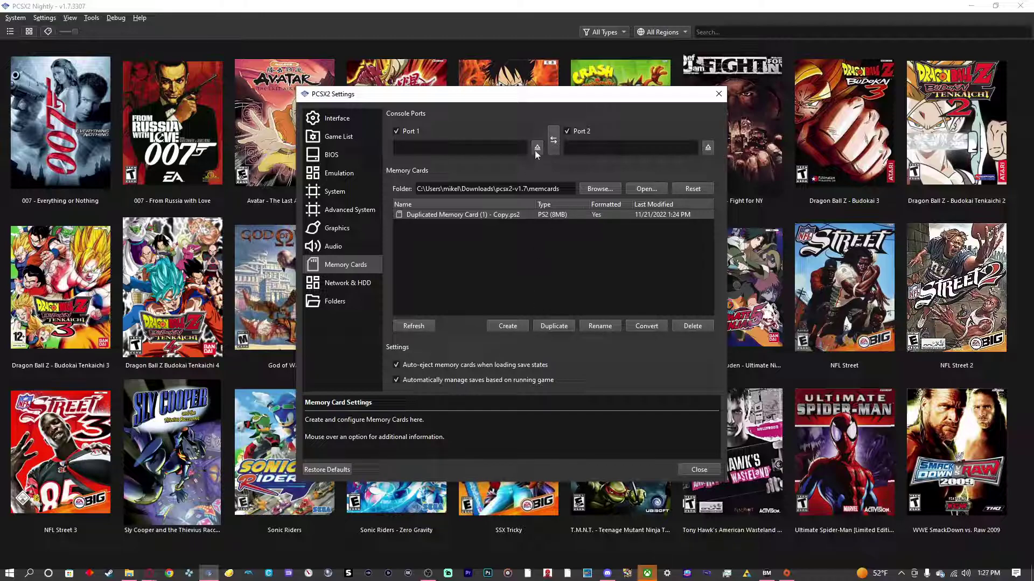
pyautogui.rightClick(534, 215)
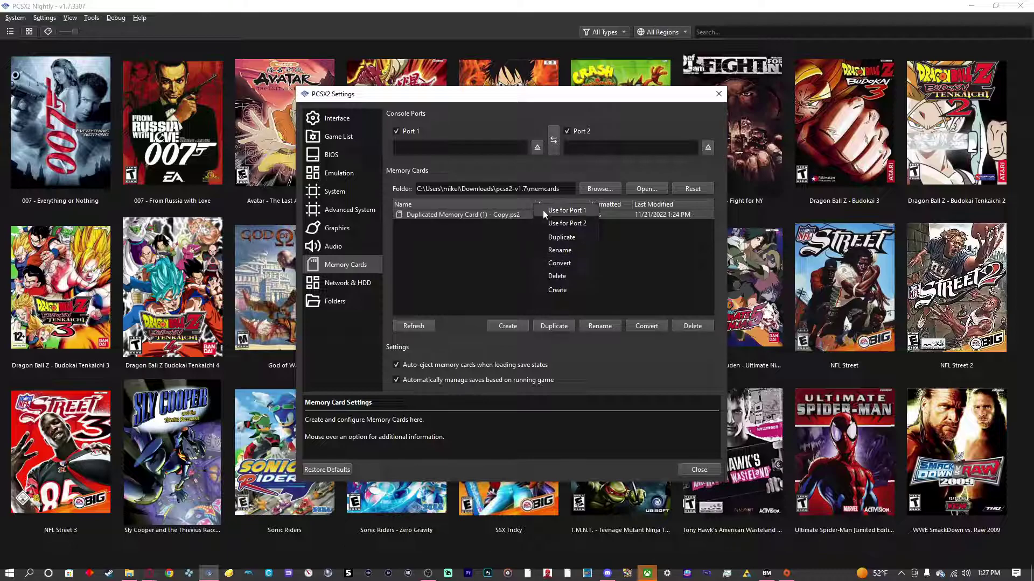
pyautogui.click(545, 210)
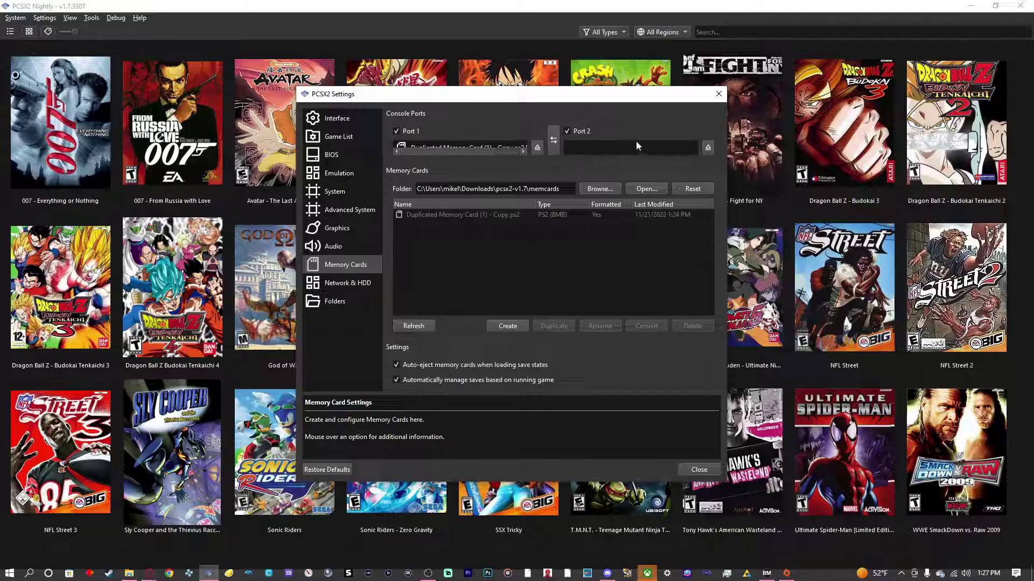
pyautogui.click(716, 96)
pyautogui.click(12, 22)
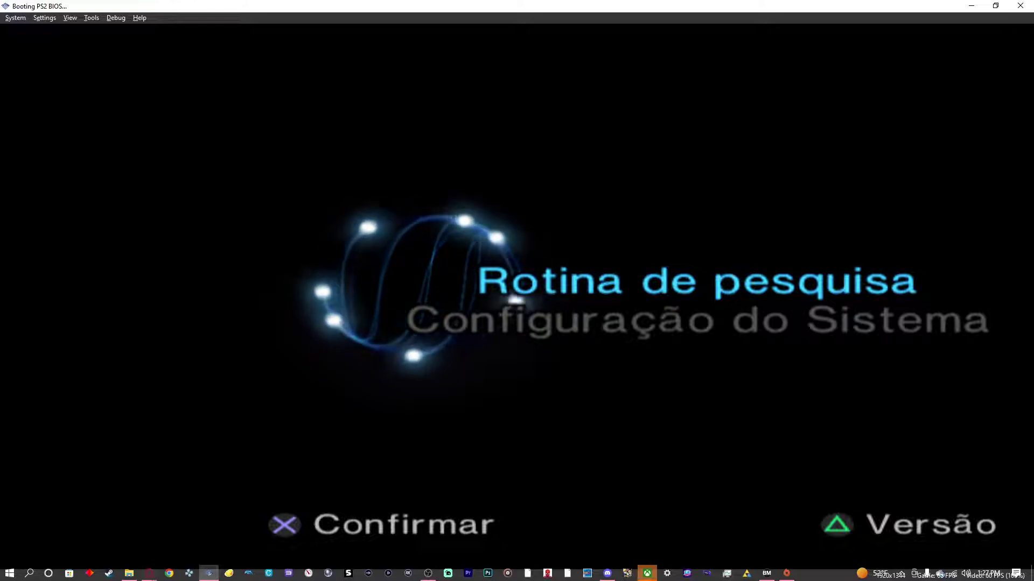
# - Enter 'Rotina de pesquisa' from the BIOS main menu to reach the save-data browser
pyautogui.press('Return')
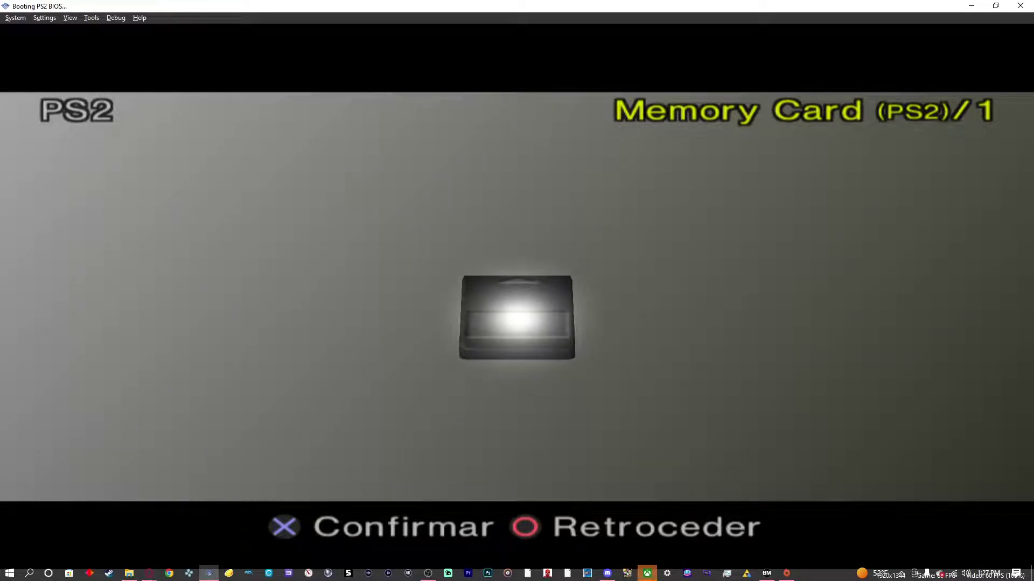
# - Open Memory Card (PS2)/1 and browse Kingdom Hearts, Ultimate Spider-Man and SpongeBob saves, ending on NFL STREET 3
pyautogui.press('Return')
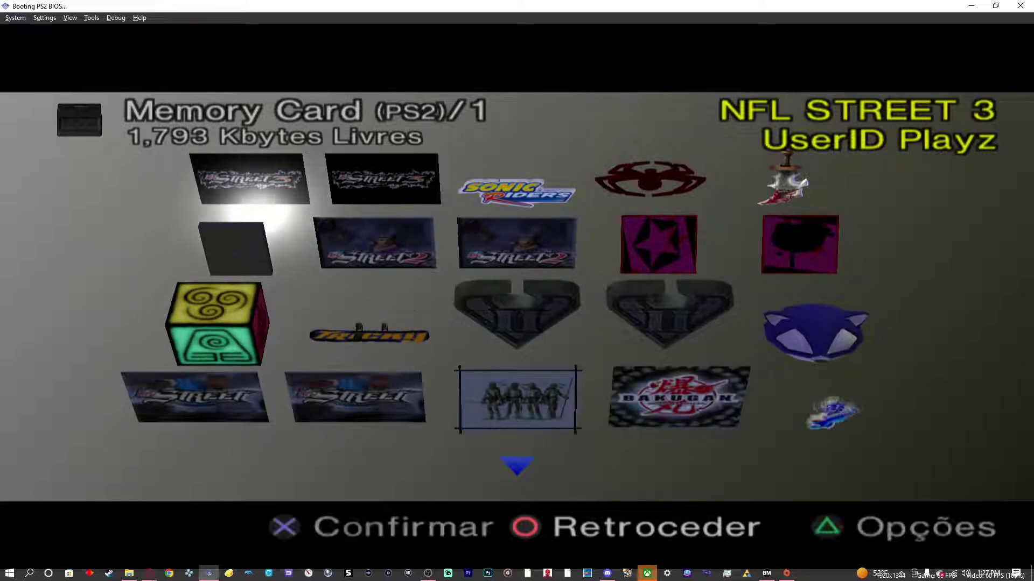
pyautogui.press('Down')
pyautogui.press('Down')
pyautogui.press('Right')
pyautogui.press('Down')
pyautogui.press('Down')
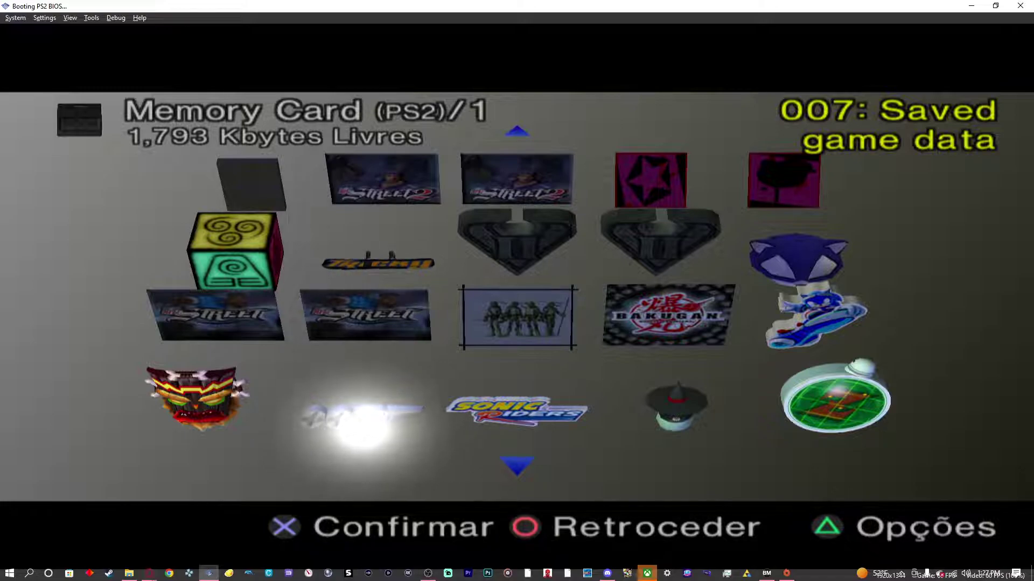
pyautogui.press('Down')
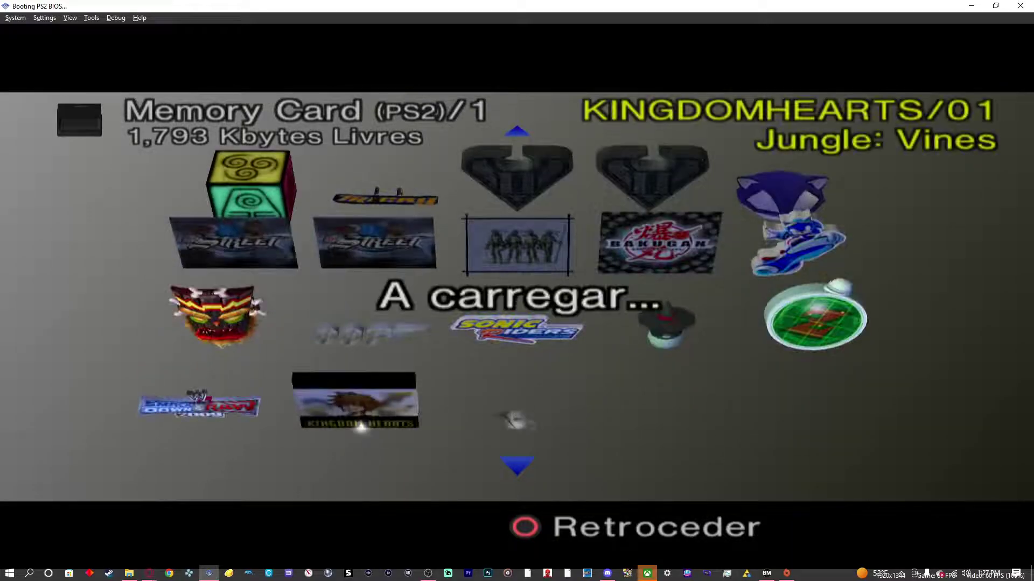
pyautogui.press('Down')
pyautogui.press('Down')
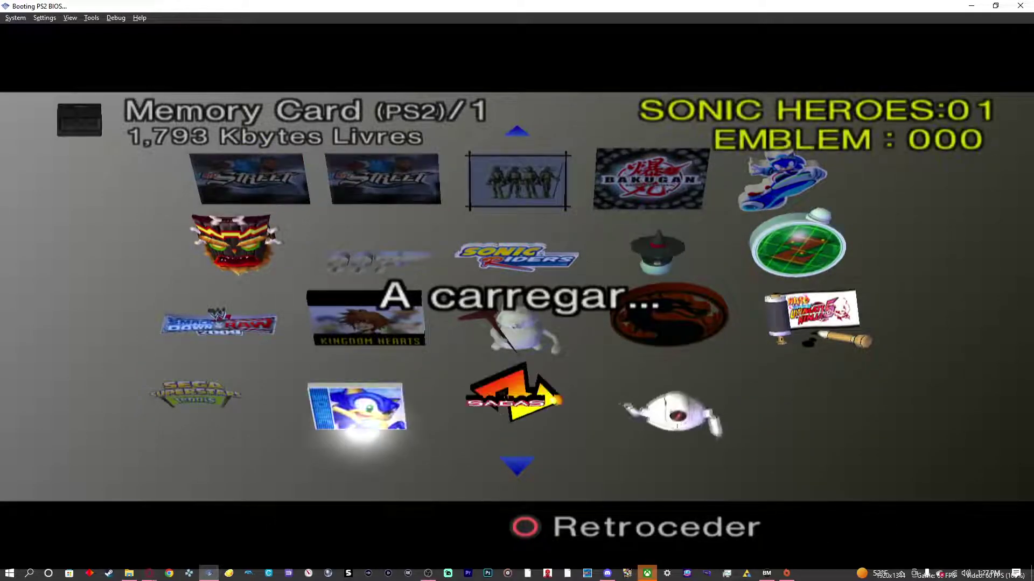
pyautogui.press('Down')
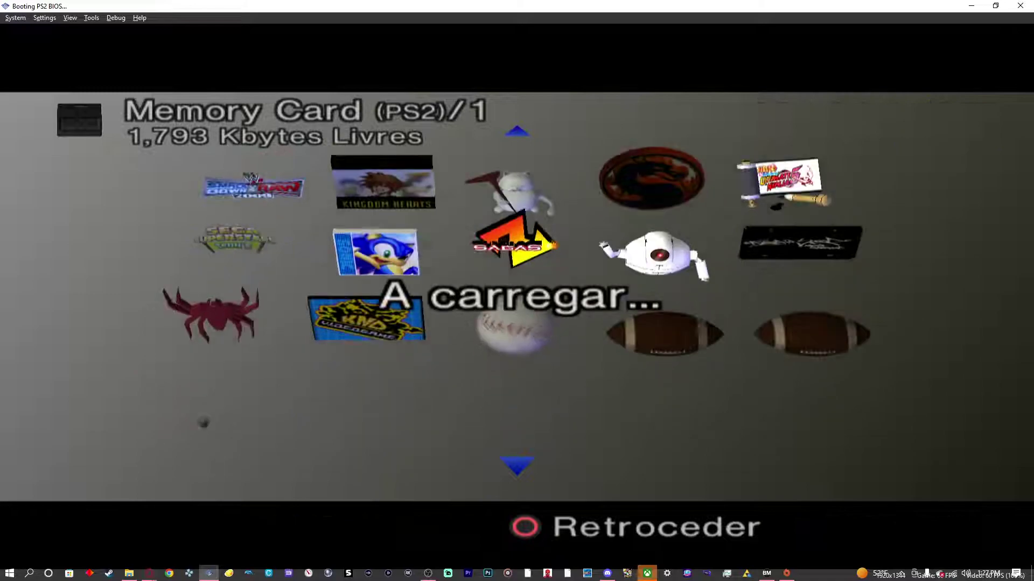
pyautogui.press('Down')
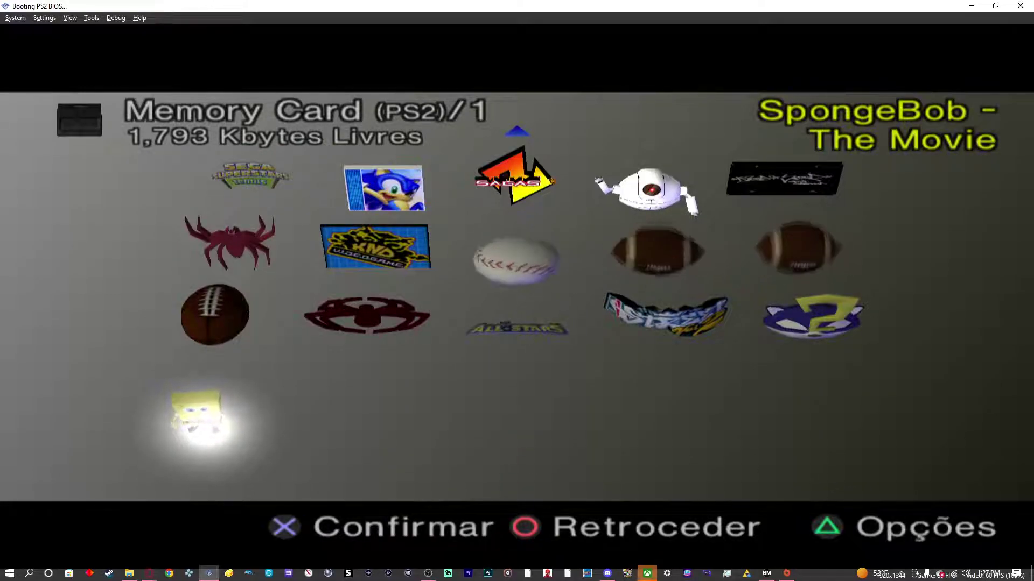
pyautogui.press('Up')
pyautogui.press('Up')
pyautogui.press('Up')
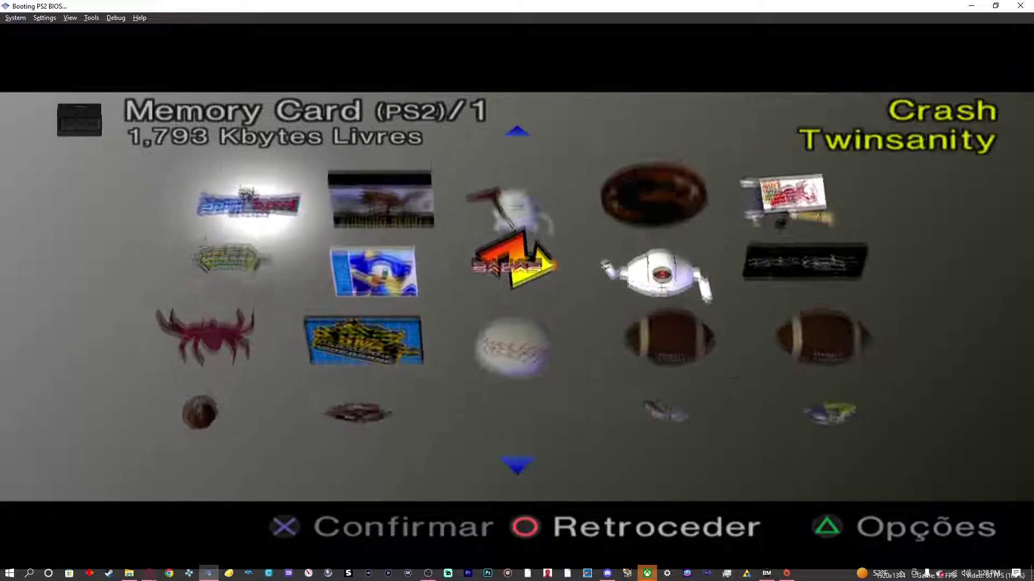
pyautogui.press('Up')
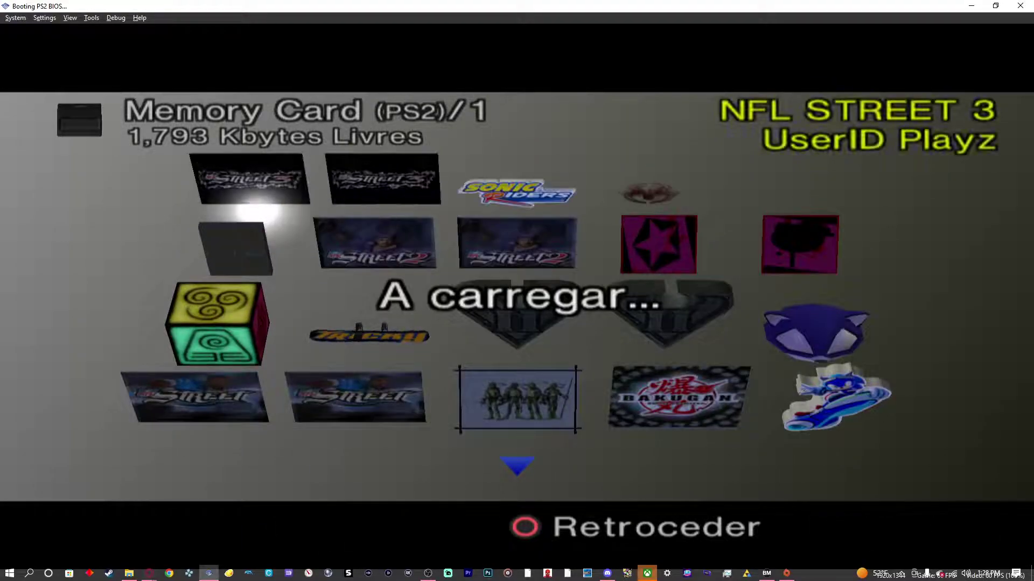